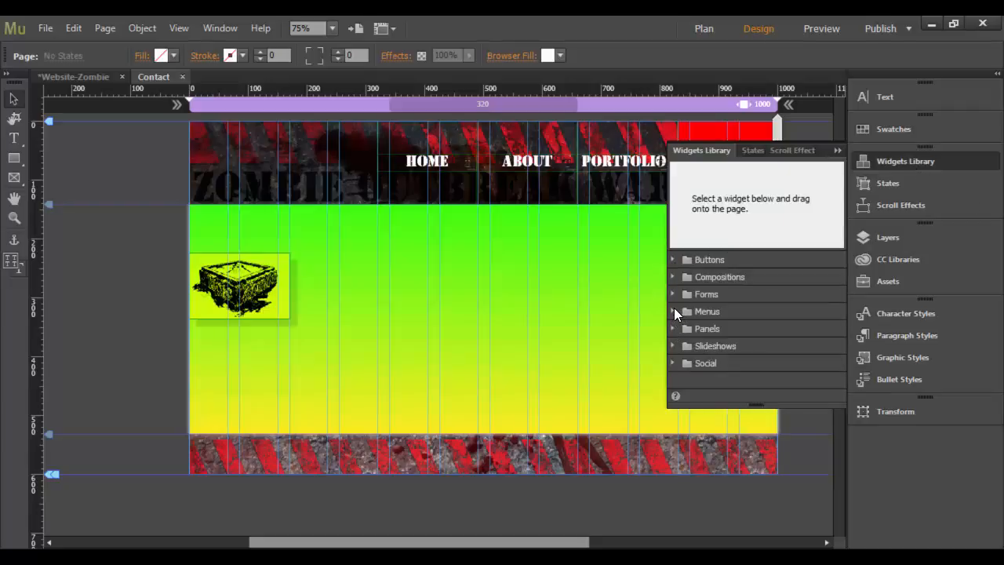
- Place a Detailed Contact form widget in the green area of the Contact page
left_click(672, 296)
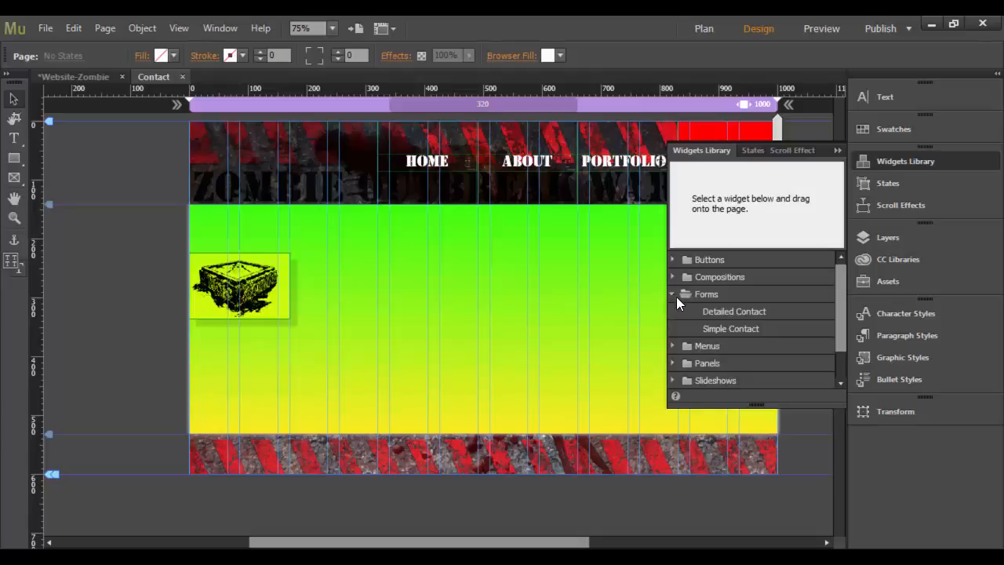
left_click(756, 311)
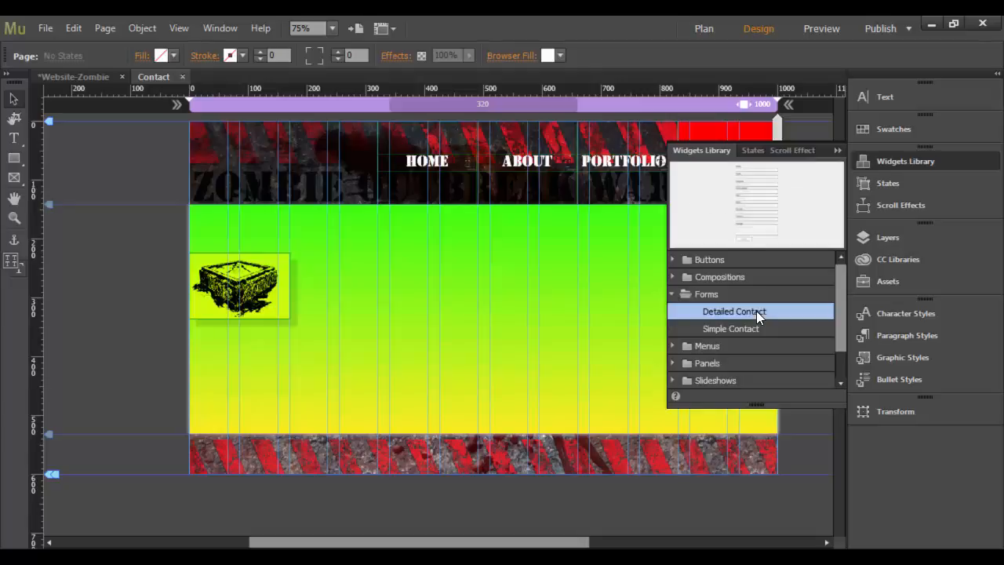
left_click(752, 329)
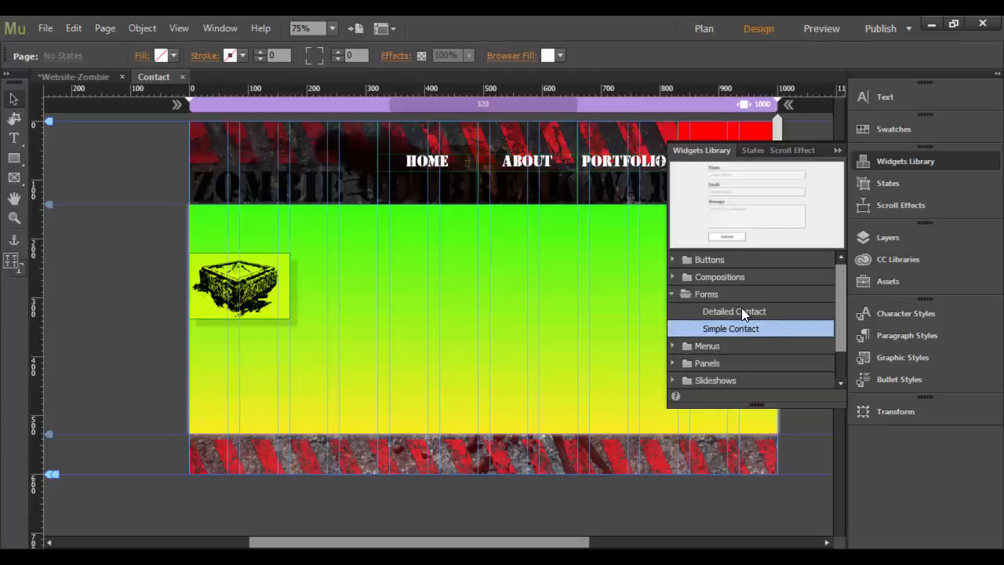
left_click(741, 312)
left_click_drag(741, 311, 376, 240)
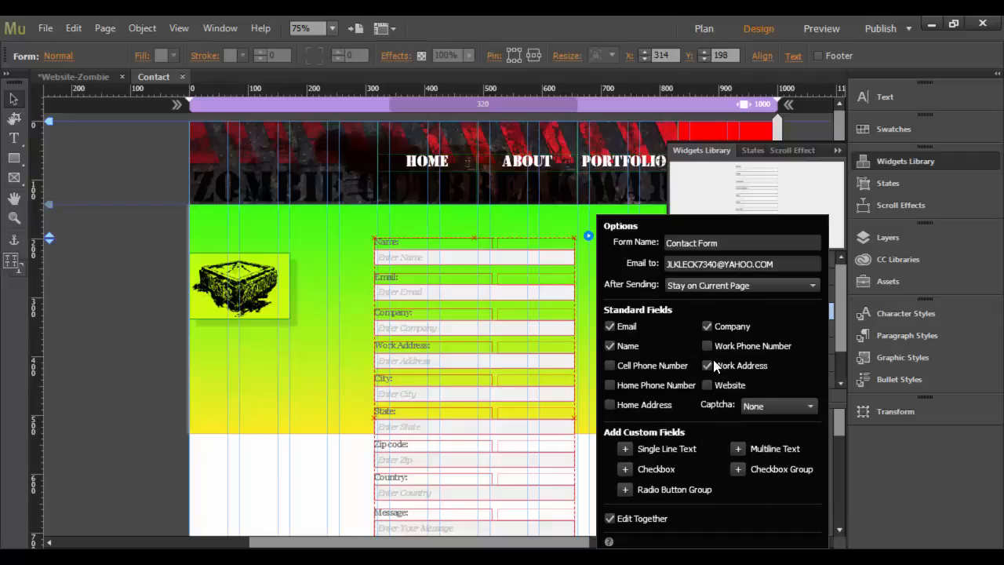
- Remove the Company field from the detailed contact form and delete the whole form from the page
left_click(708, 326)
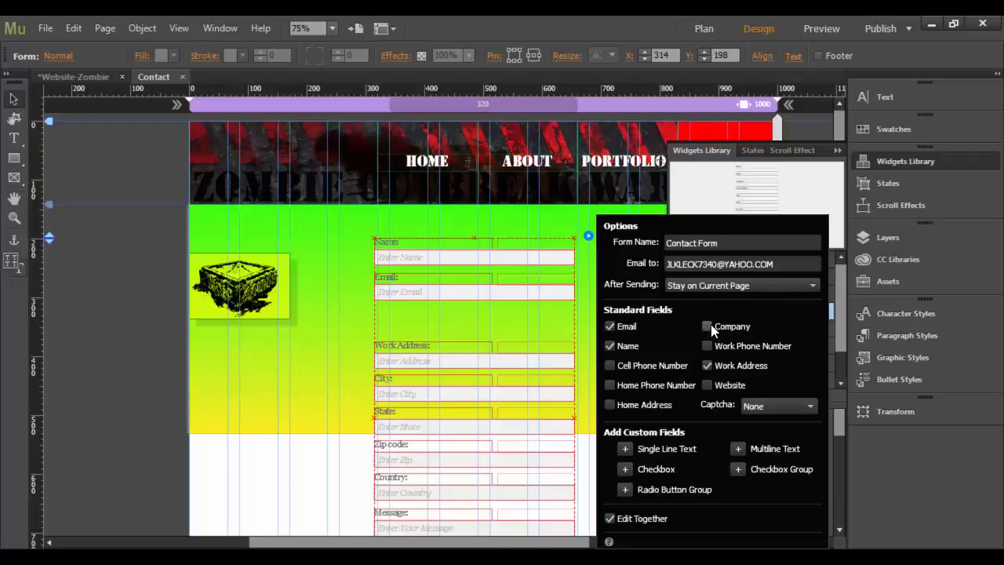
left_click(708, 326)
left_click(588, 236)
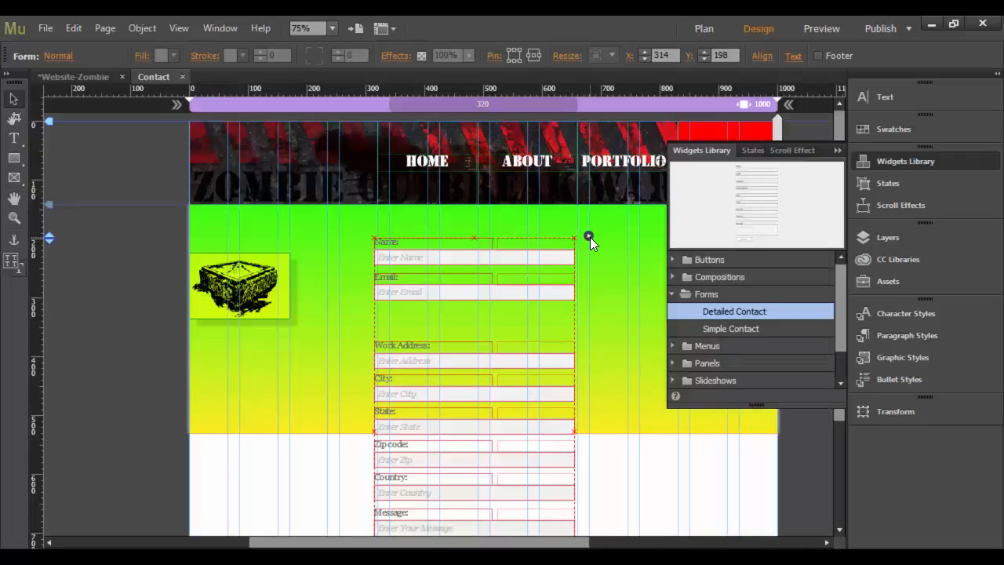
left_click(590, 237)
left_click(540, 238)
key("Delete")
- Place a Simple Contact form widget in the green area of the Contact page, beside the logo
left_click(730, 329)
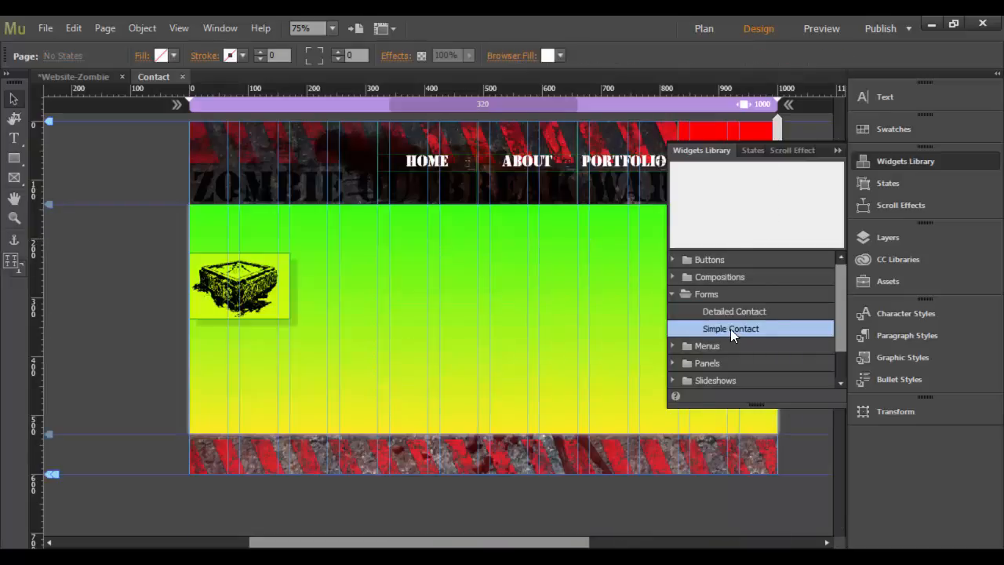
left_click_drag(740, 329, 403, 232)
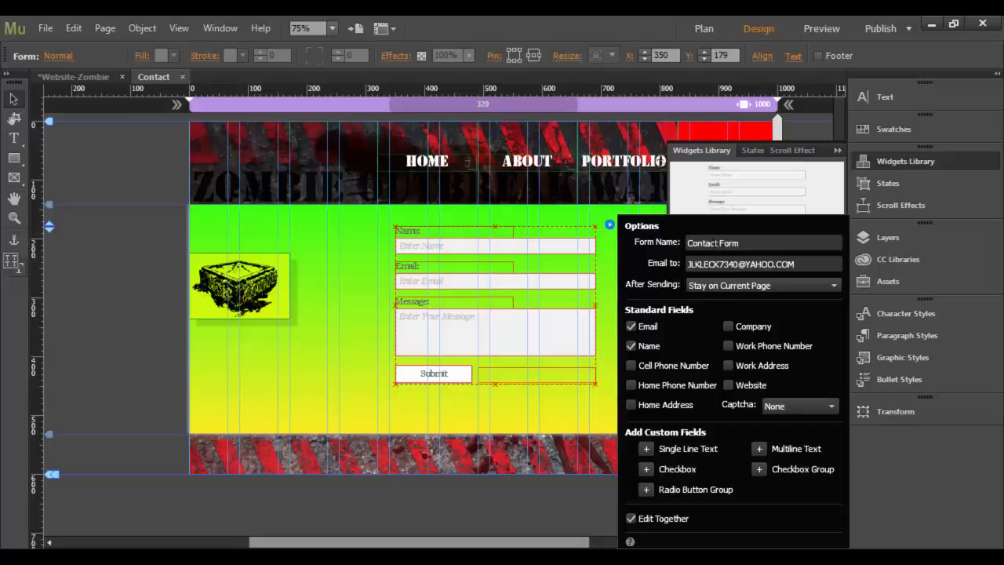
- Review the simple form's name, recipient email and after-sending page options, and close the form options and widgets library
left_click(741, 243)
left_click_drag(742, 243, 663, 245)
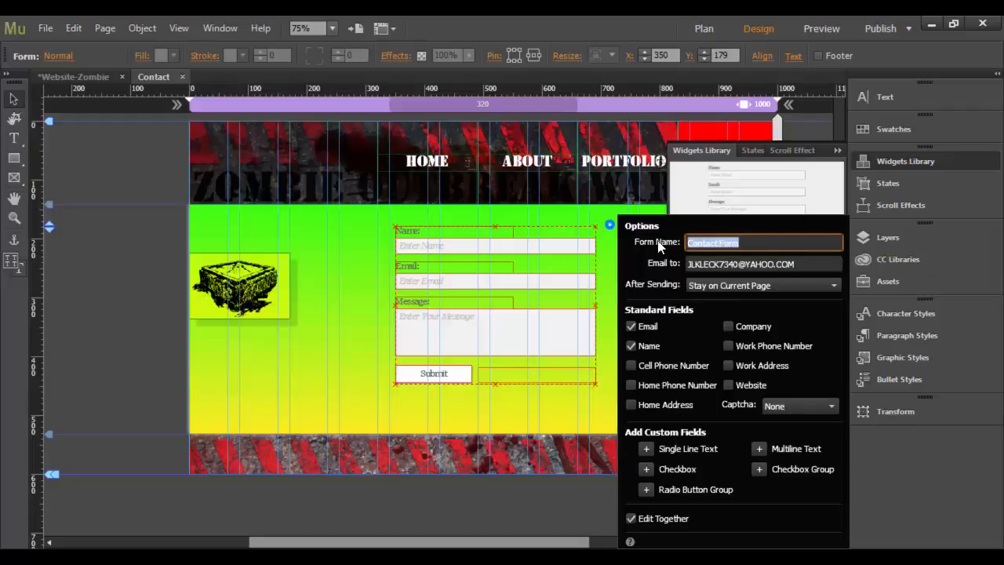
left_click_drag(809, 264, 658, 269)
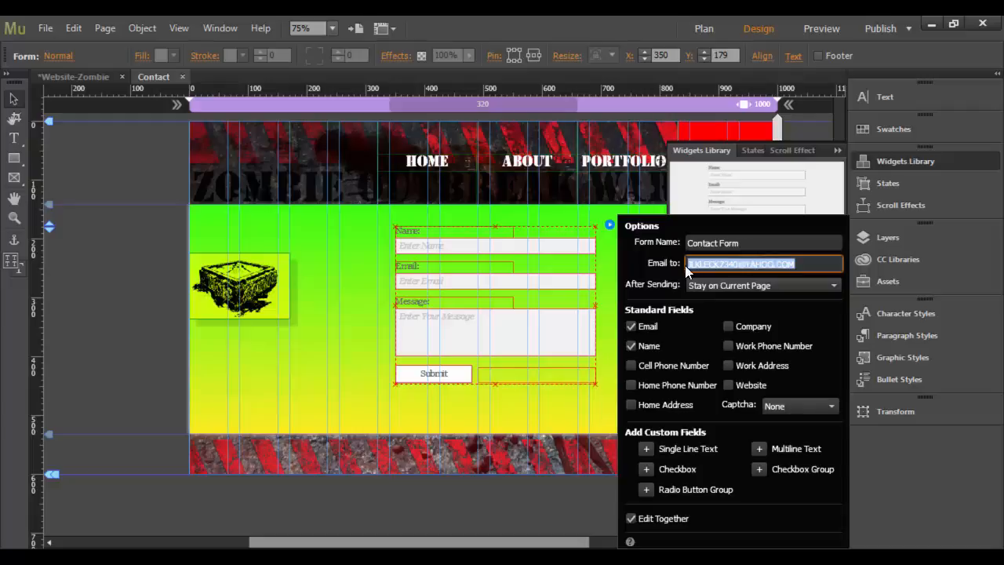
left_click(791, 288)
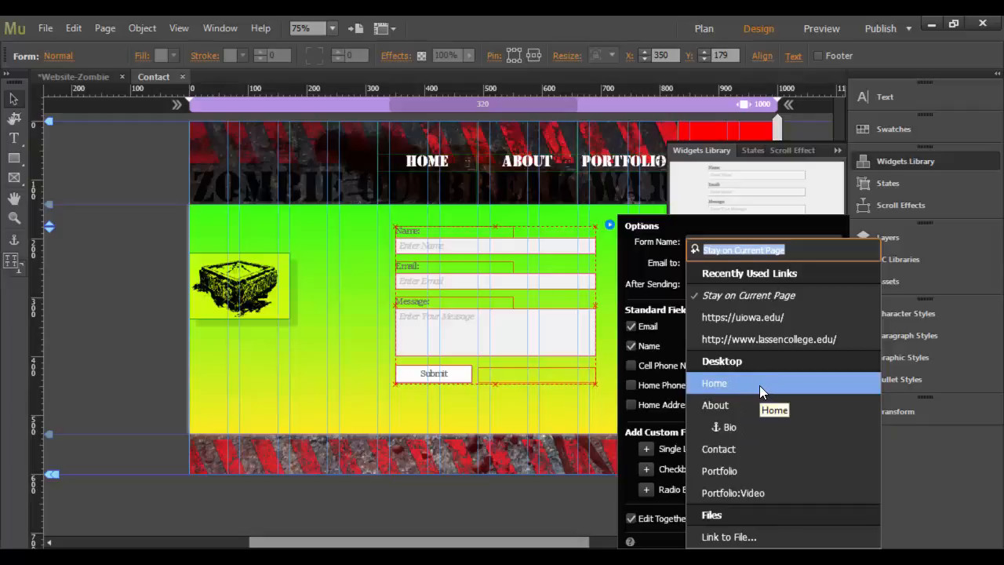
left_click(686, 228)
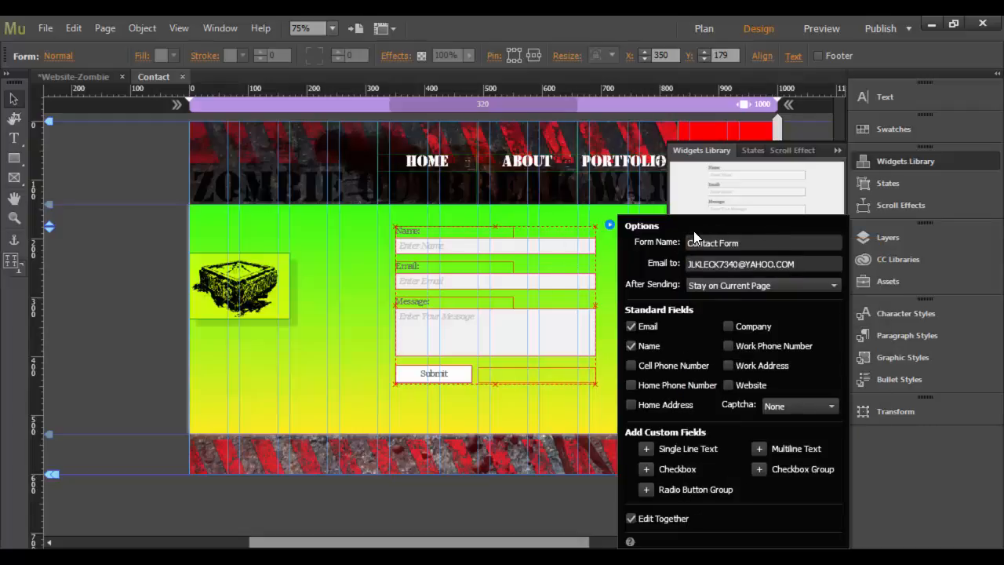
left_click(837, 148)
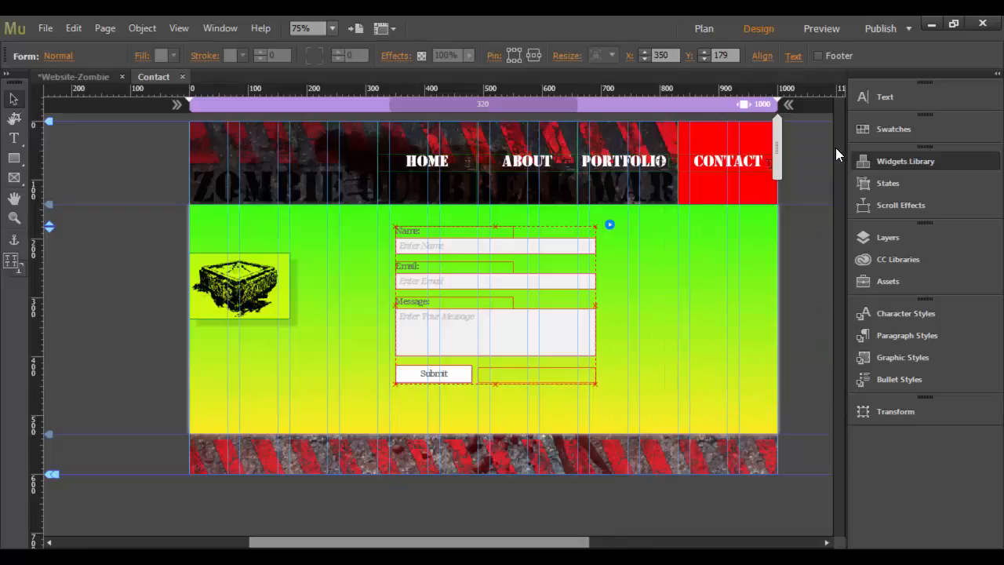
- Add a child page under Contact in the site map and name it Thank You
left_click(72, 76)
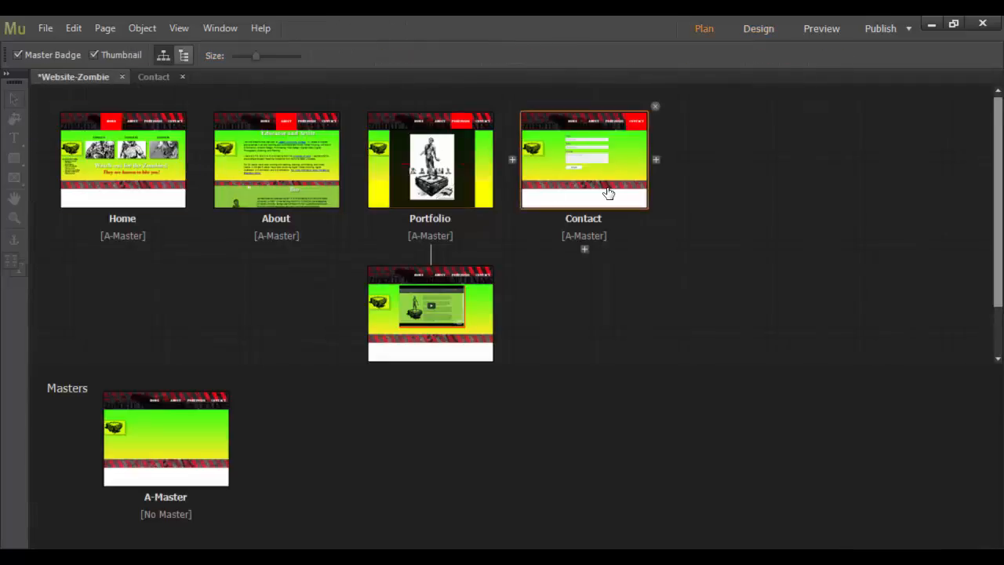
mouse_move(591, 258)
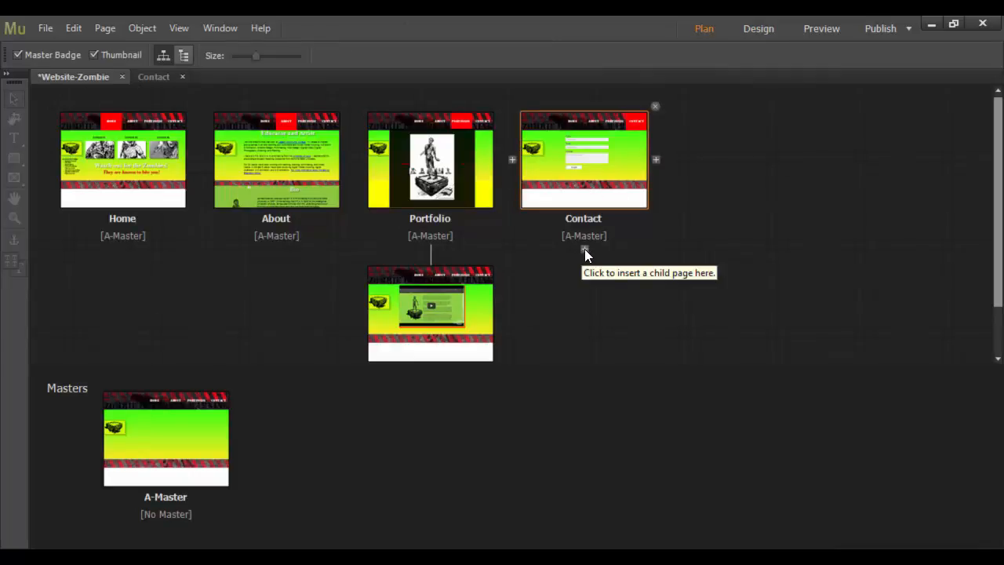
left_click(585, 249)
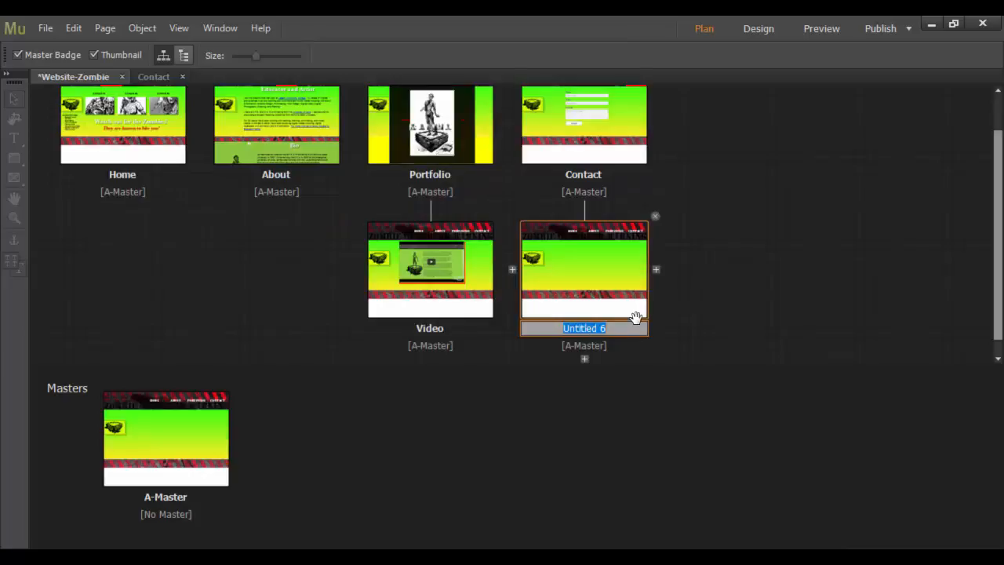
type("Thank You")
key("Return")
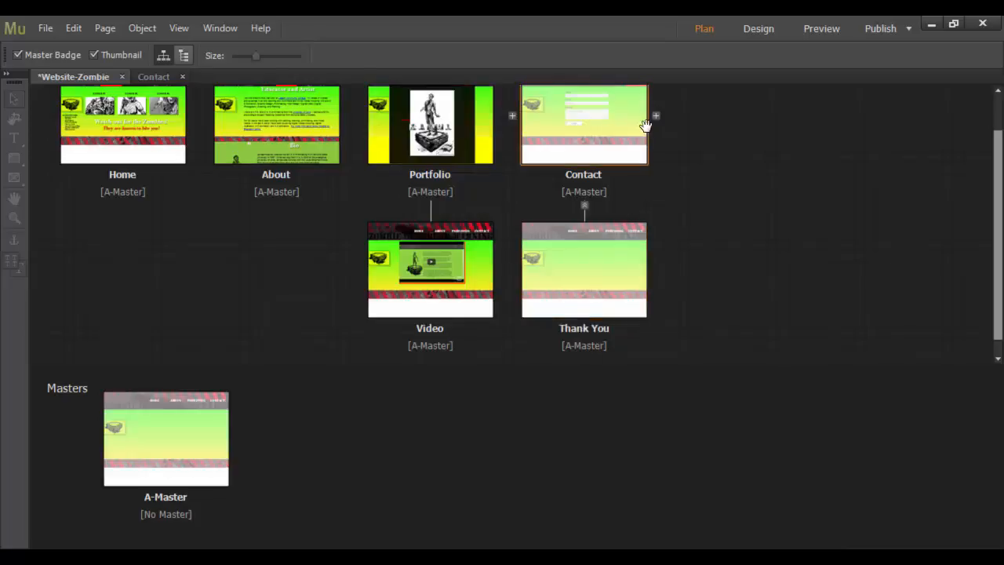
- Preview the Contact page, test the form's input fields and submission, and dismiss the resulting message
double_click(630, 139)
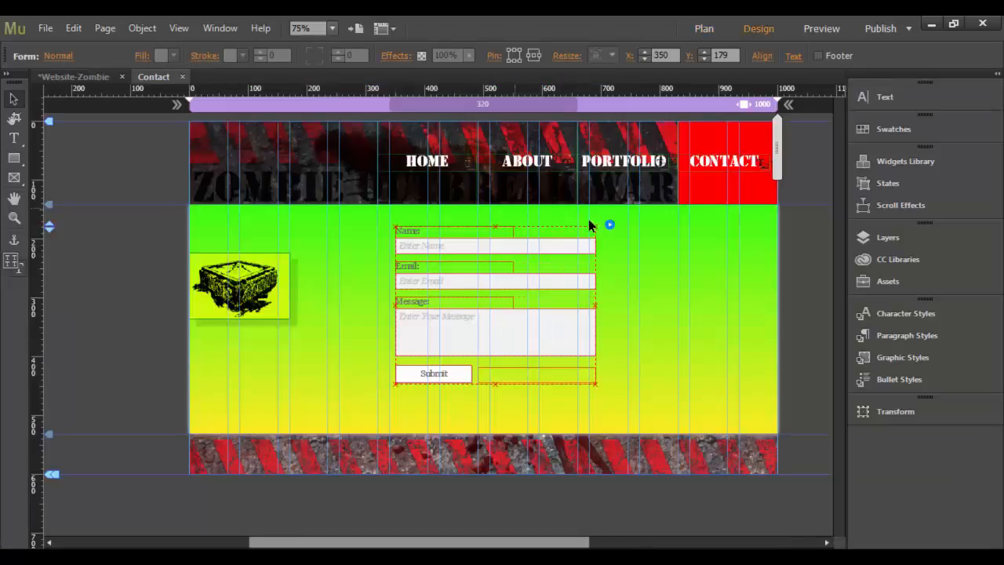
left_click(820, 36)
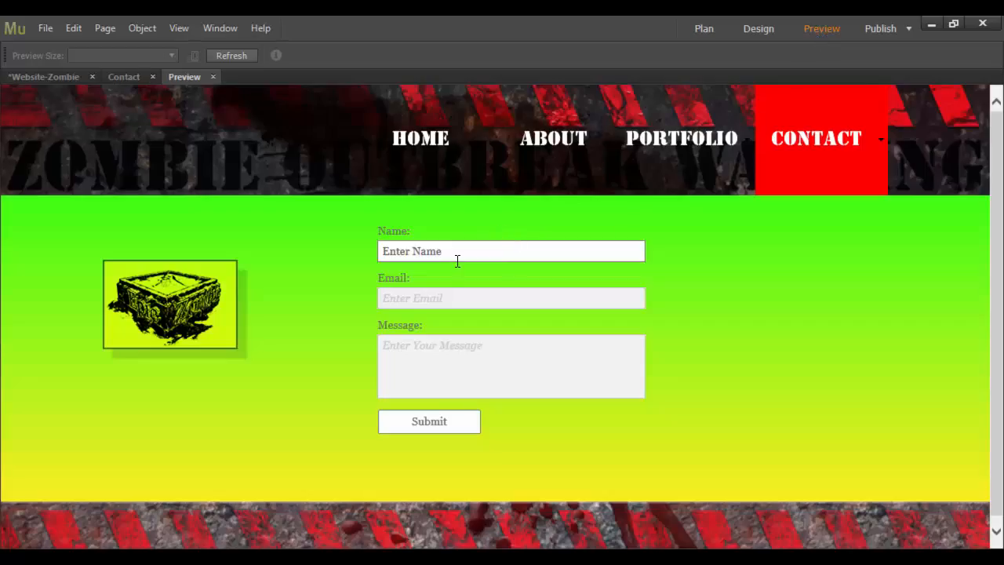
left_click(457, 262)
left_click(457, 301)
left_click(432, 356)
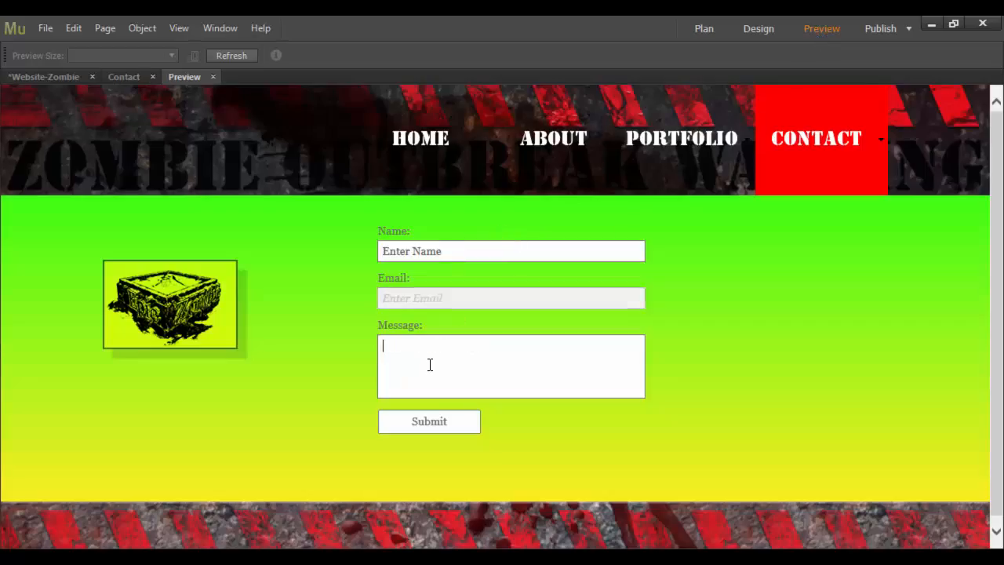
left_click(432, 423)
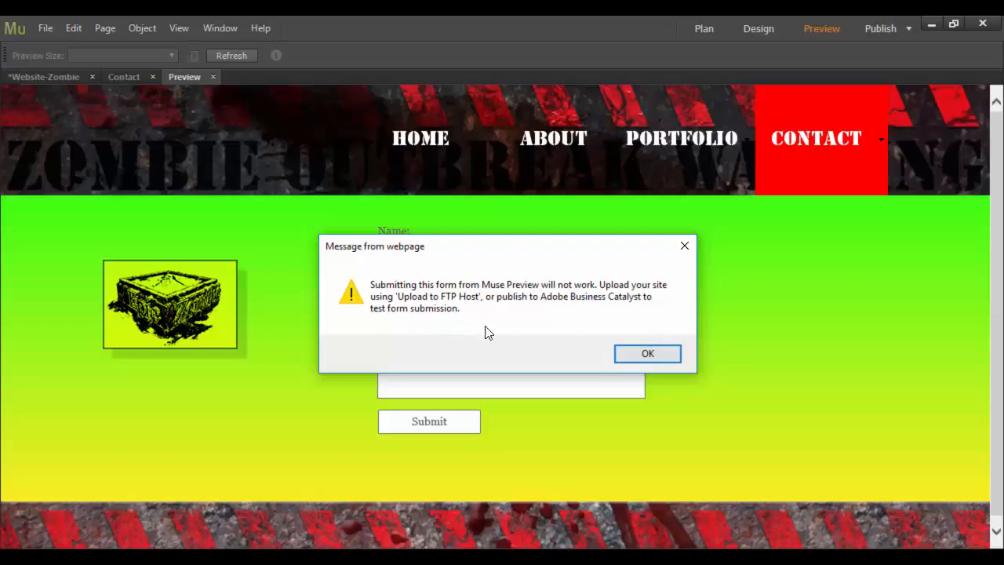
left_click(682, 244)
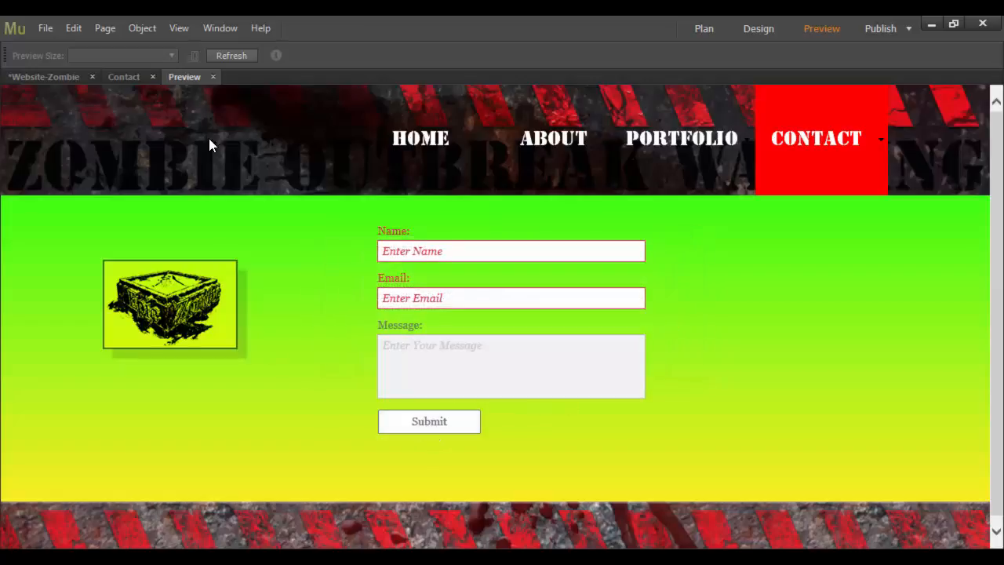
- Open the Thank You page from the site map and add a text frame in its green area reading "Thank you!"
left_click(118, 71)
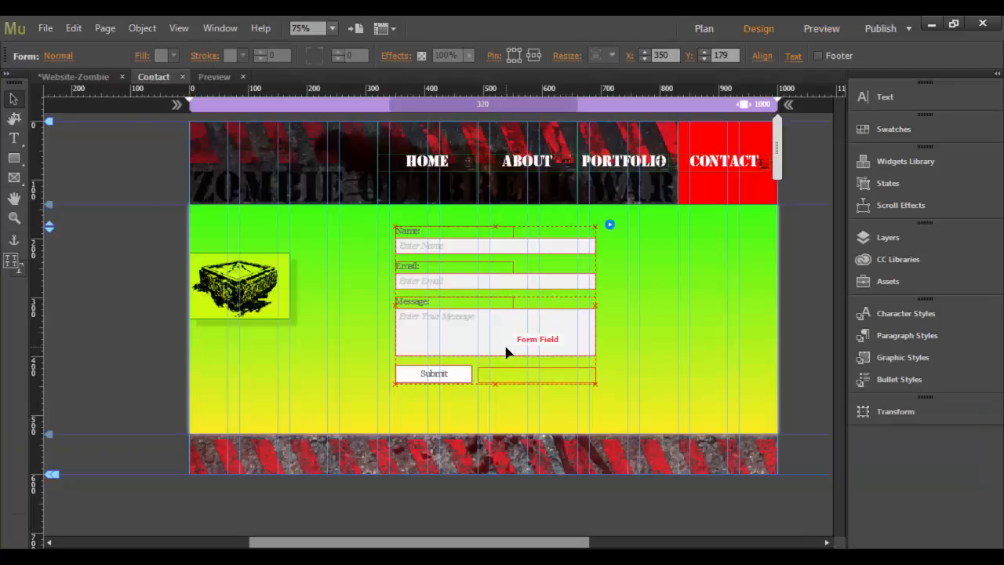
left_click(71, 75)
left_click(534, 296)
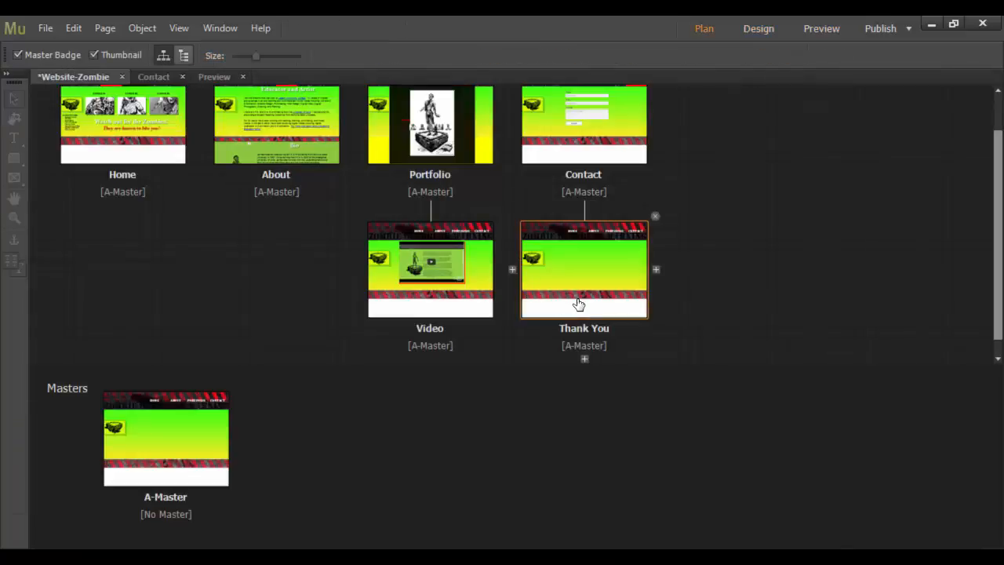
double_click(578, 302)
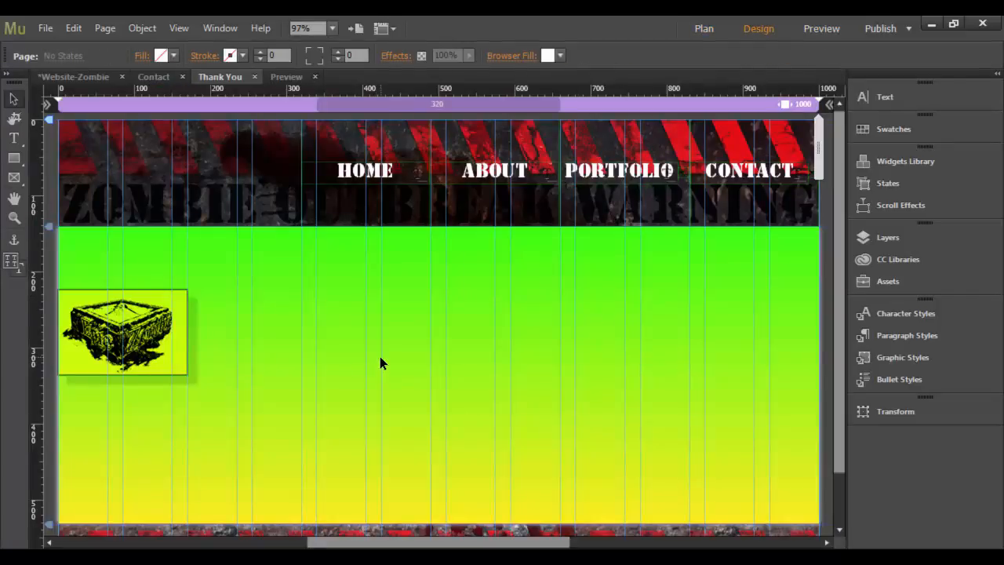
key("t")
left_click_drag(337, 284, 726, 445)
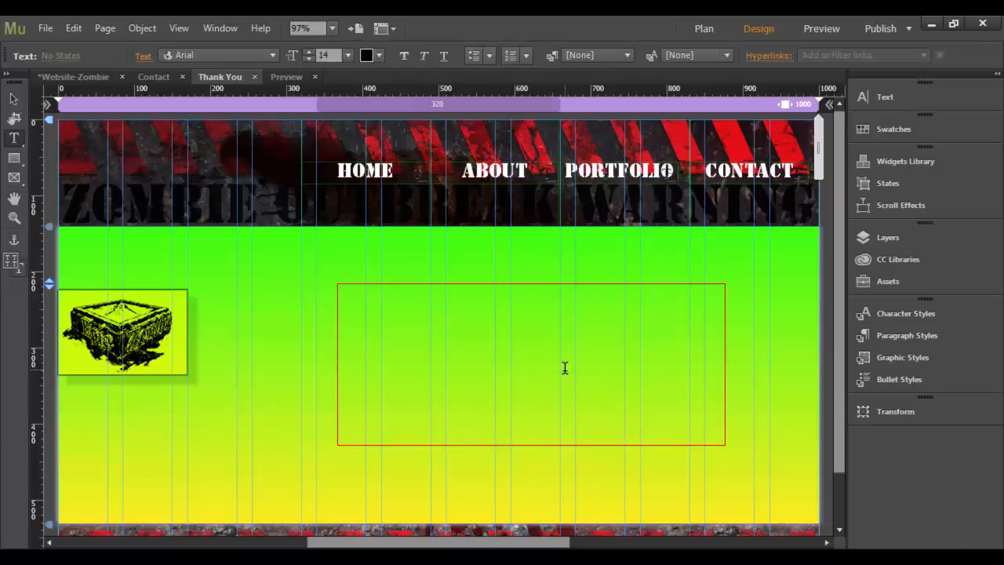
type("Thank you!")
- Format the "Thank you!" text at size 48 in white
left_click_drag(431, 293, 319, 293)
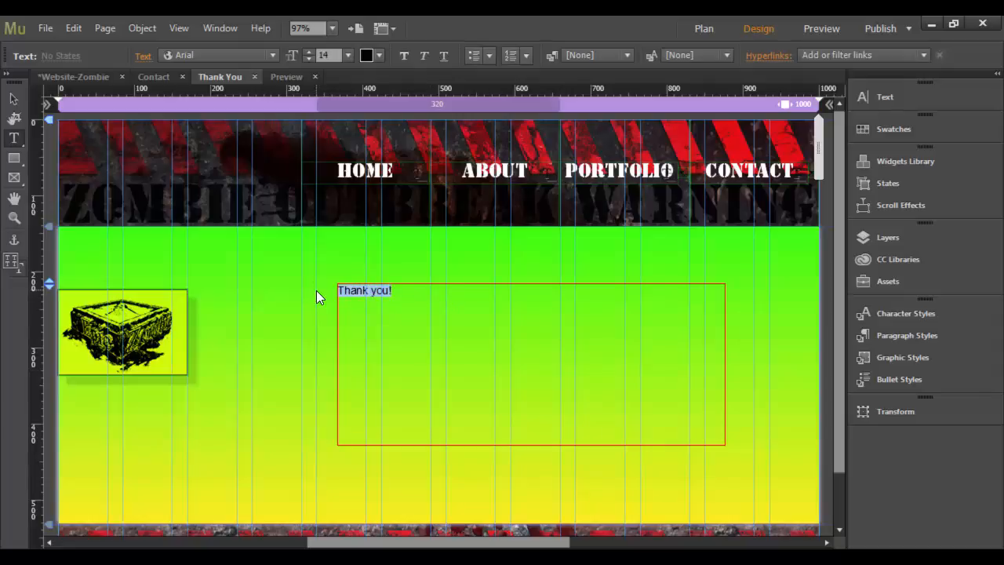
left_click(351, 57)
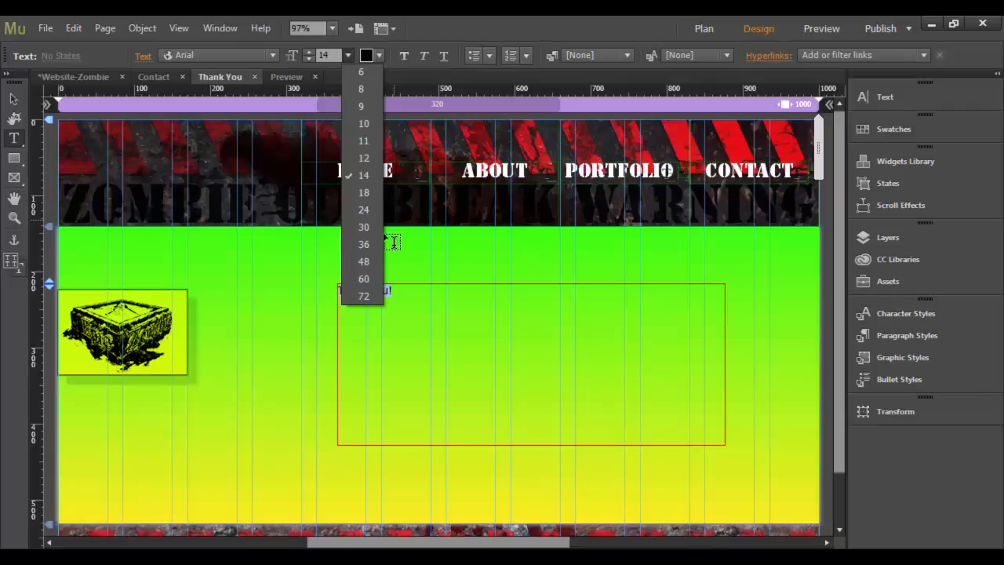
left_click(361, 256)
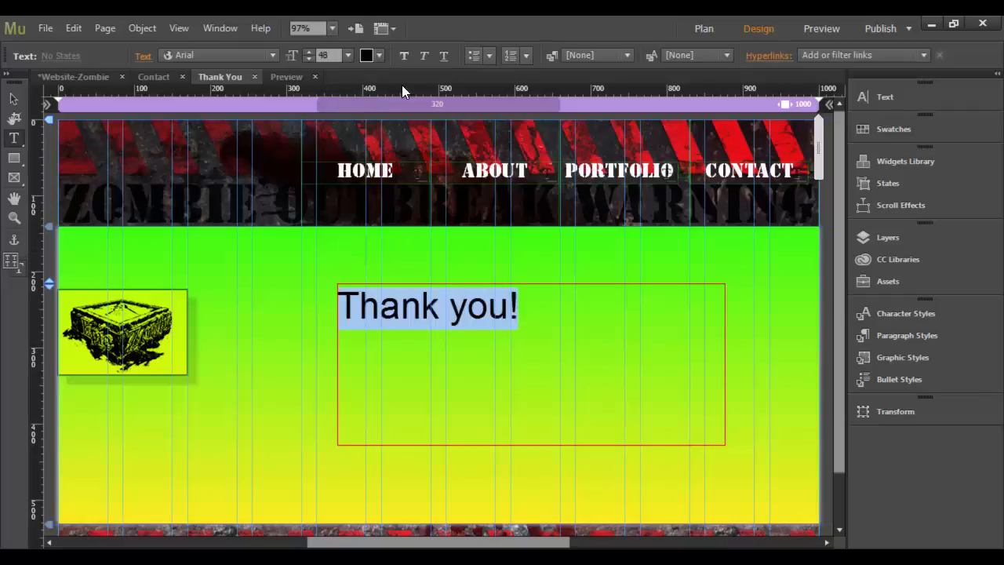
left_click(380, 56)
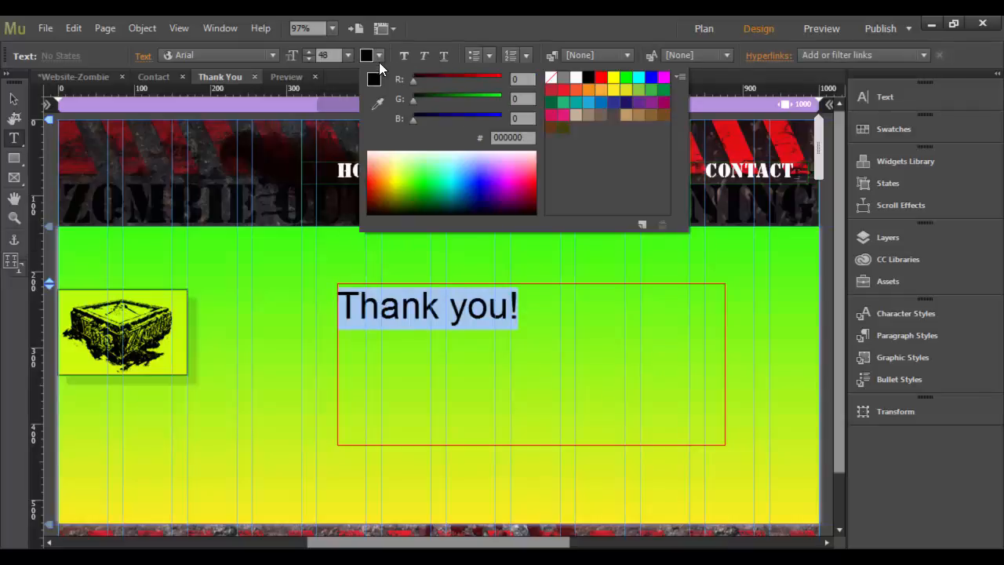
left_click(575, 78)
left_click(733, 79)
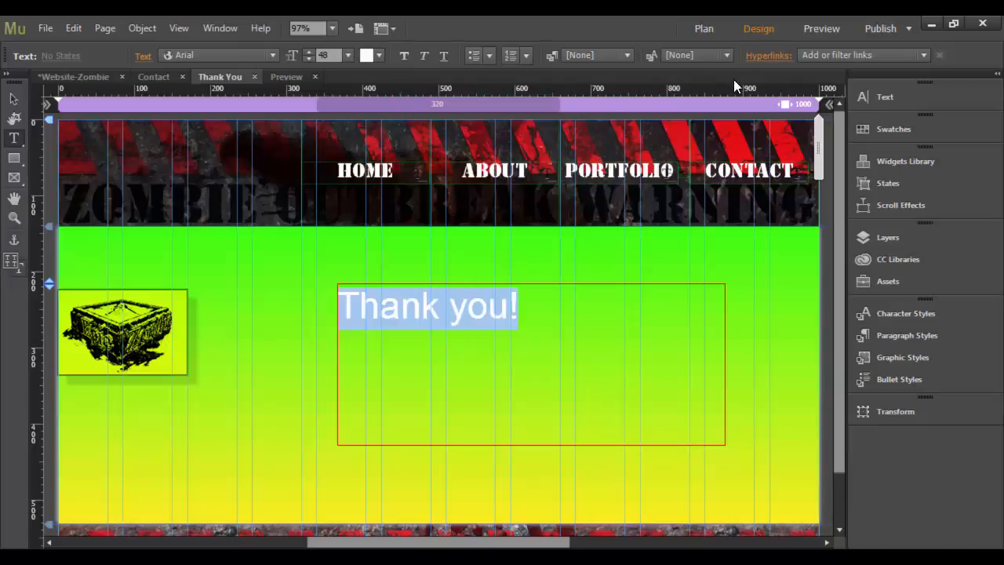
- Open the Contact page from the site map and replace the Name field's placeholder text with "Name"
left_click(76, 73)
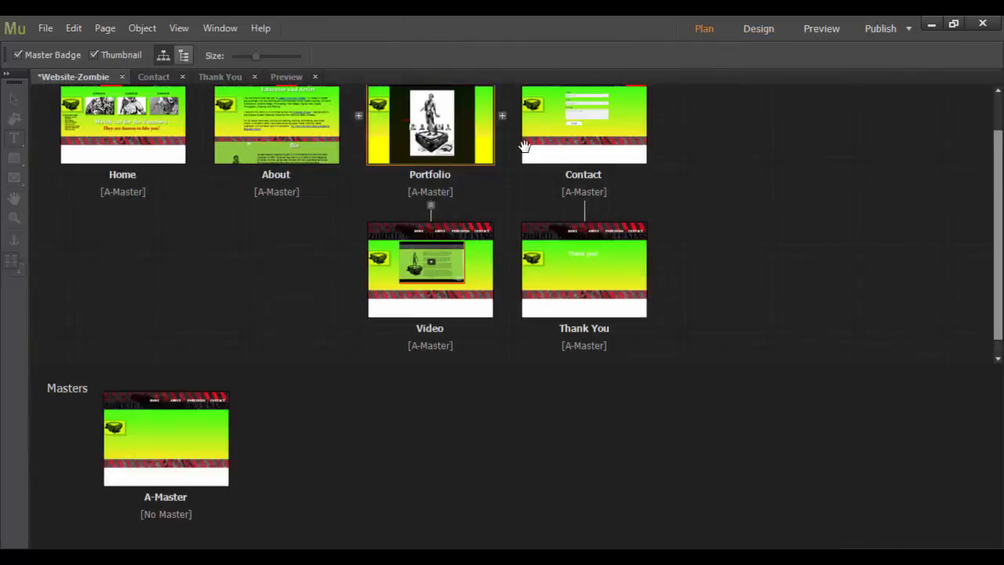
double_click(574, 124)
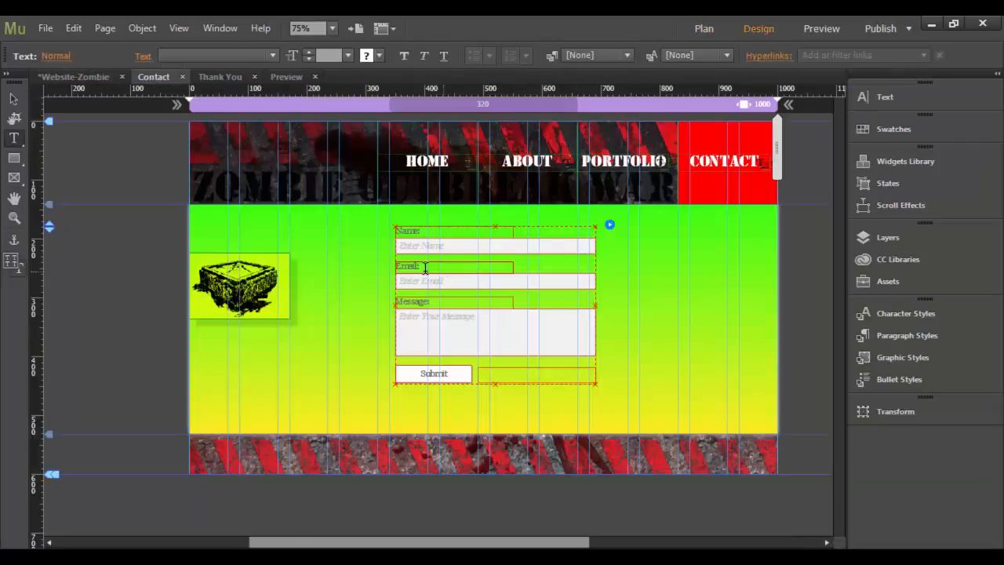
left_click(453, 249)
left_click(475, 246)
left_click(475, 285)
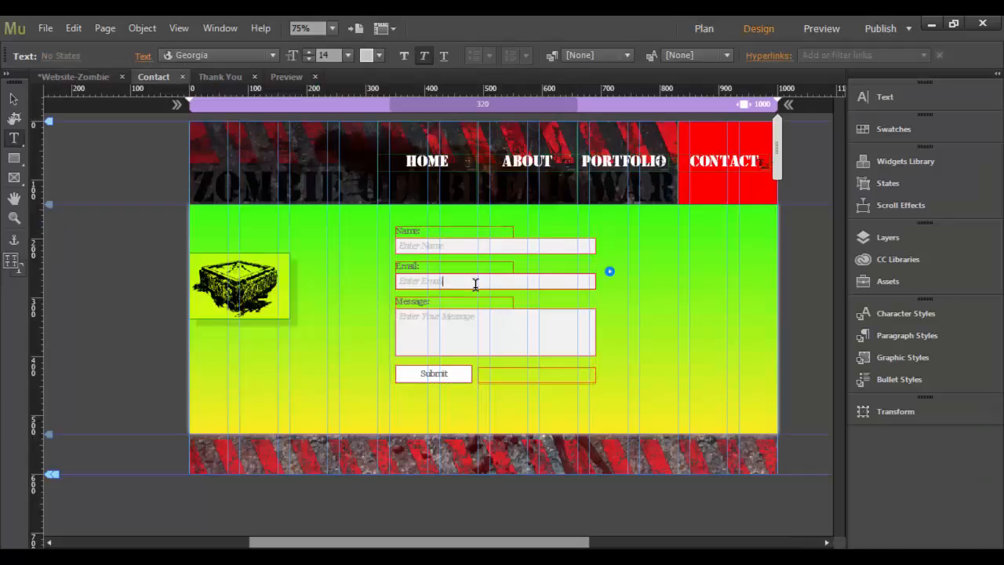
left_click(474, 322)
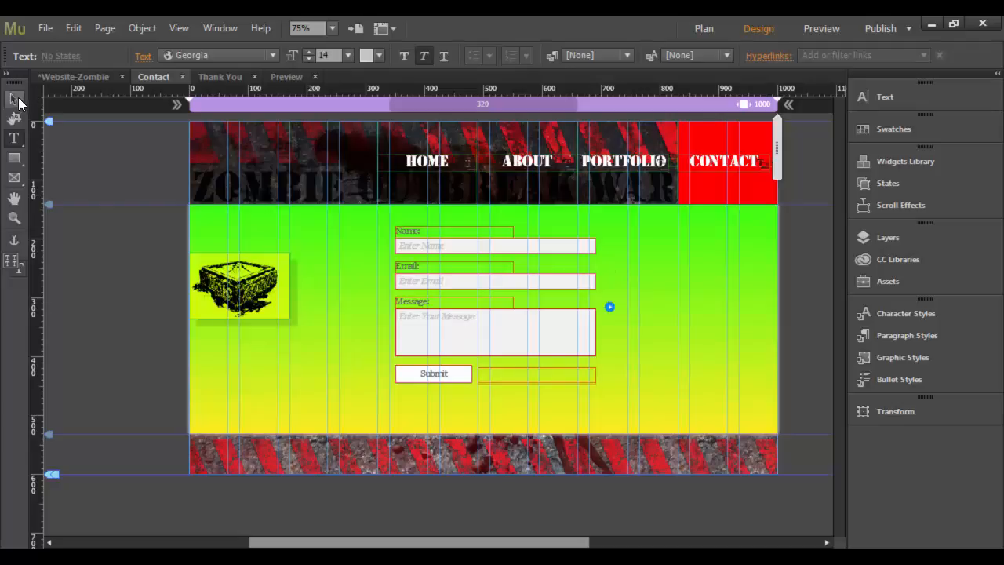
triple_click(470, 247)
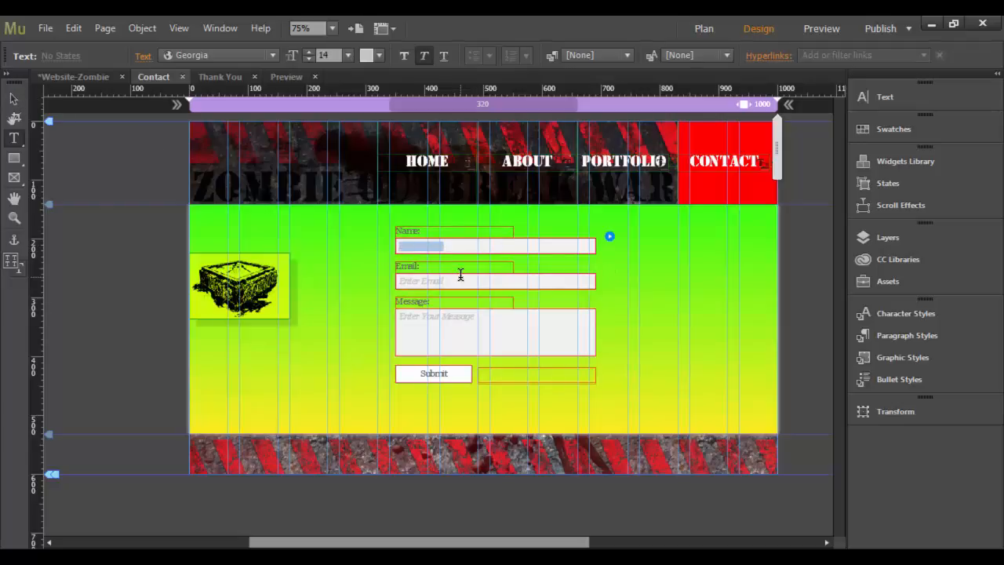
type("Name")
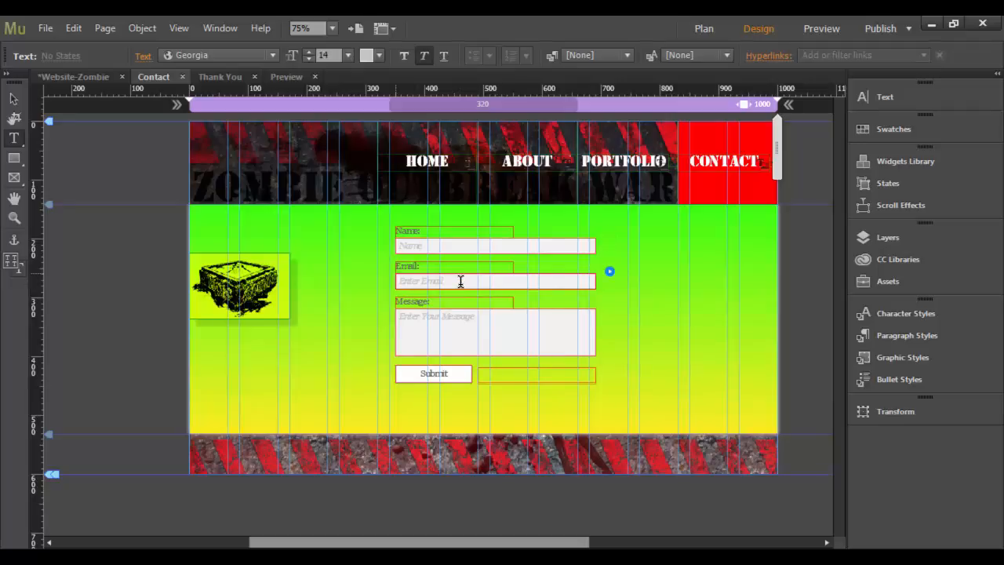
- Give the contact form's text input boxes a red stroke with a weight of 4, starting from the Name input
left_click(12, 102)
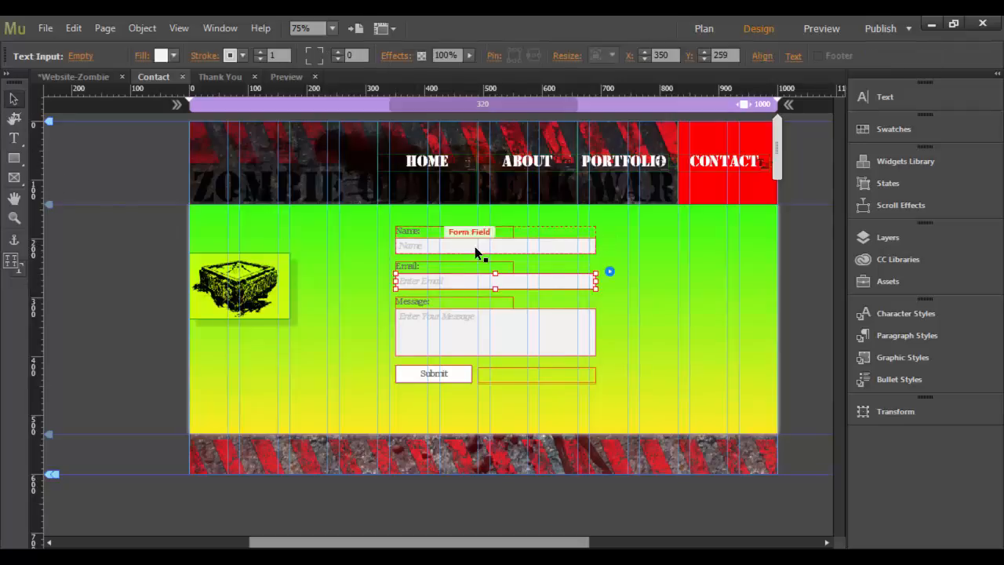
left_click(523, 242)
left_click(521, 241)
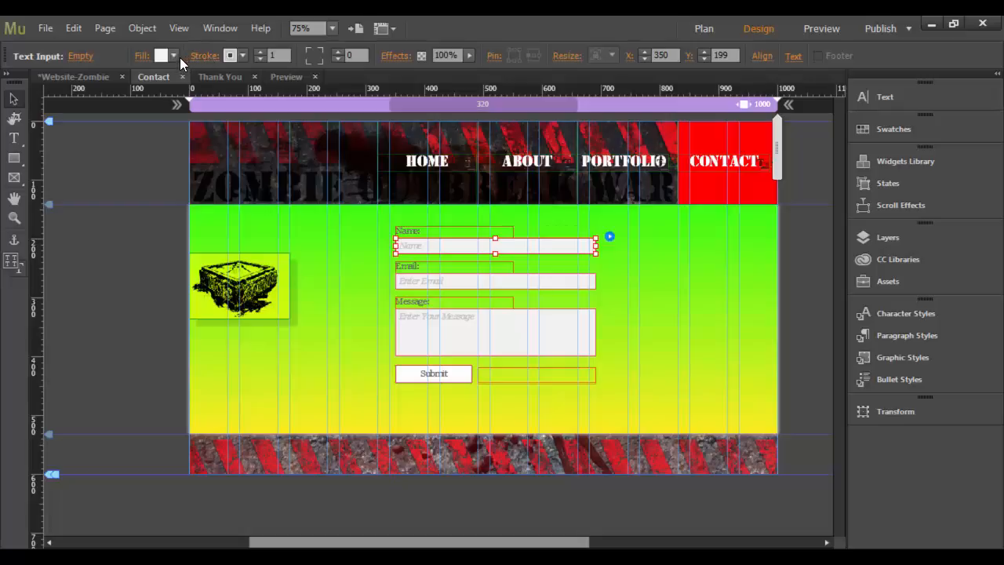
left_click(242, 57)
left_click(464, 77)
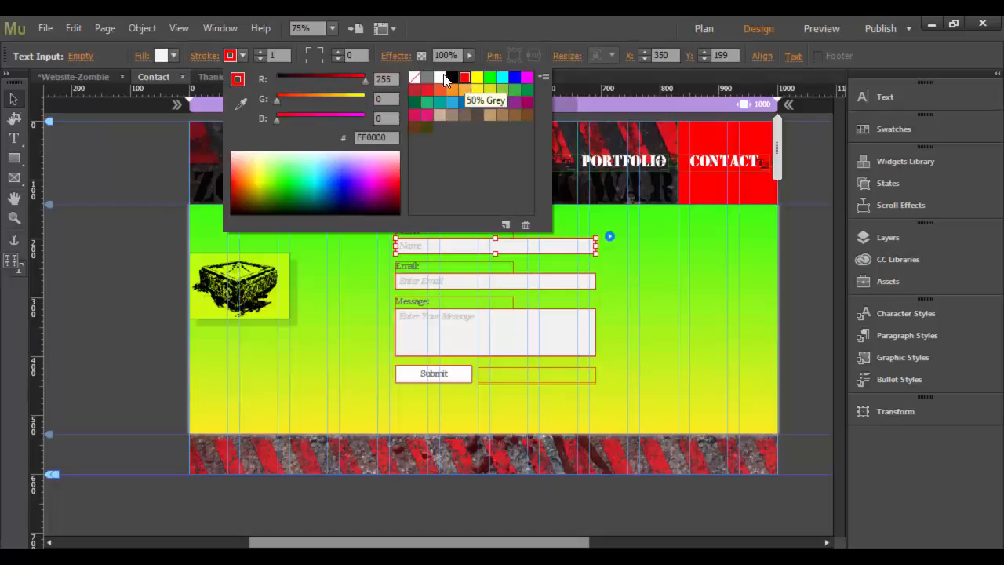
left_click(263, 51)
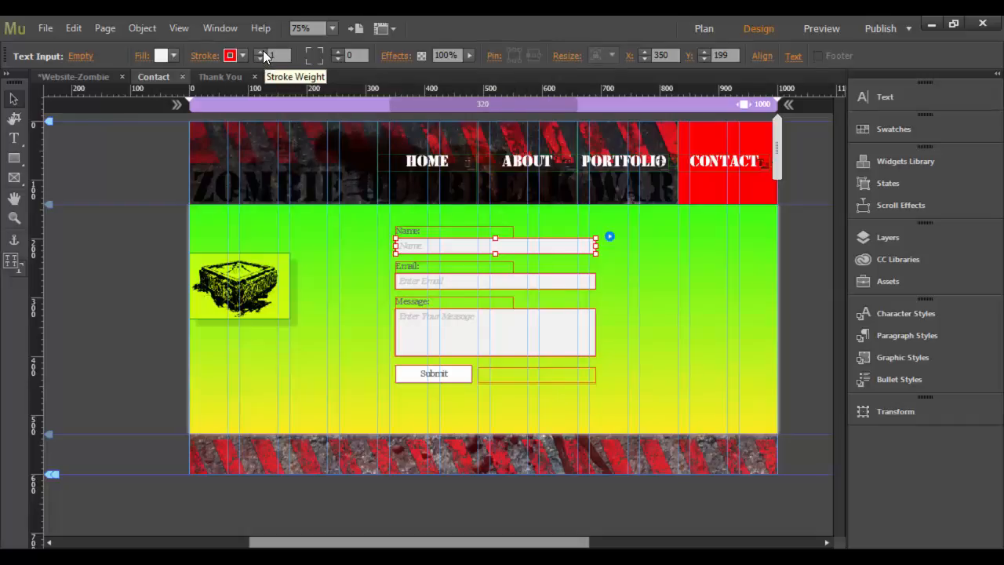
left_click(262, 52)
left_click(262, 52)
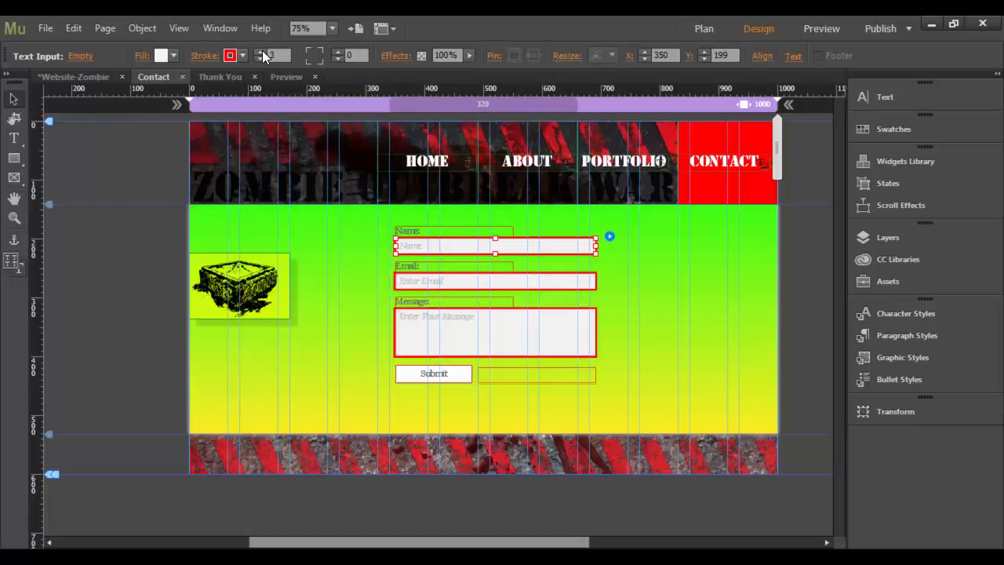
left_click(263, 52)
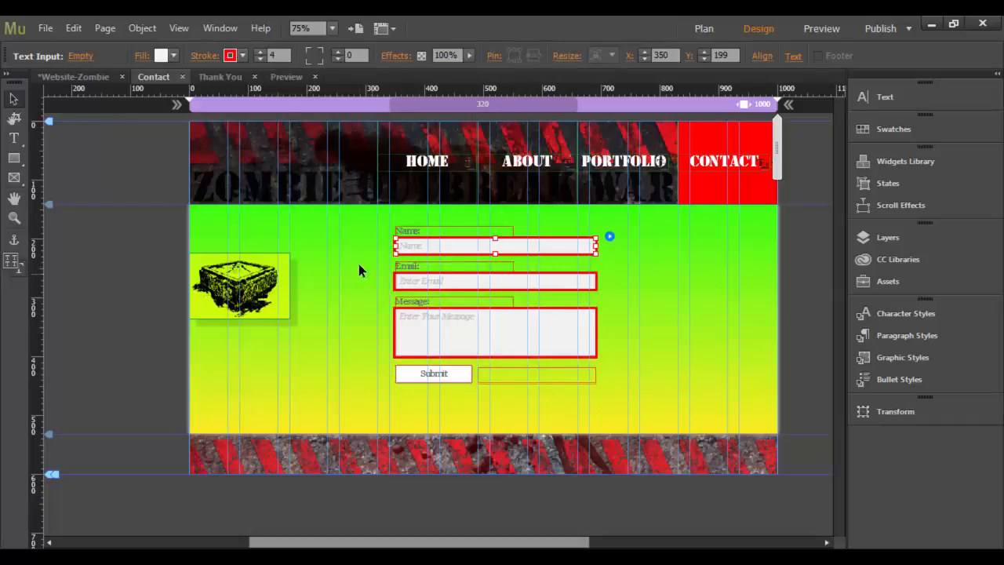
left_click(338, 361)
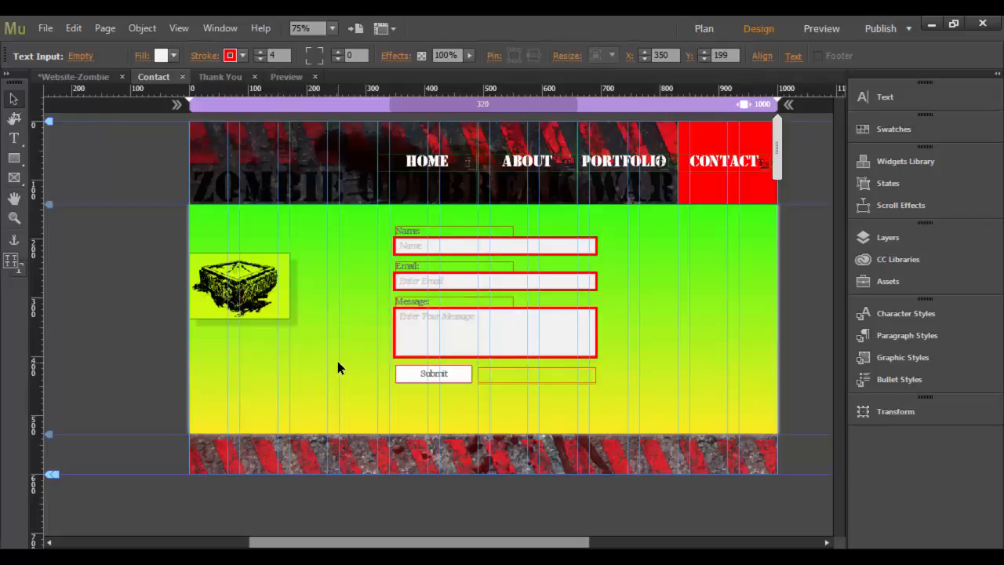
- Give the form's Submit button a red stroke with a weight of 3
left_click(416, 375)
left_click(412, 380)
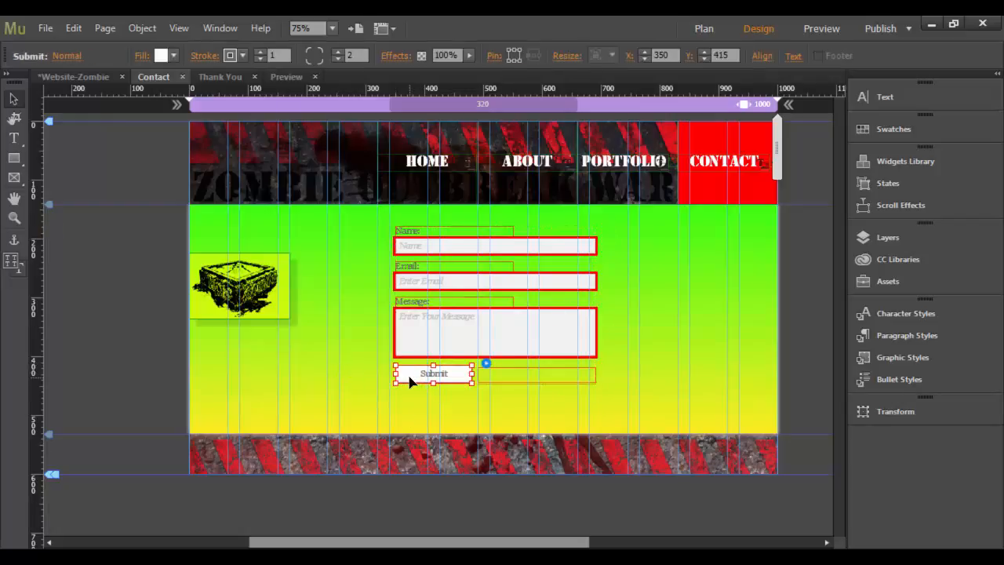
left_click(243, 54)
left_click(467, 78)
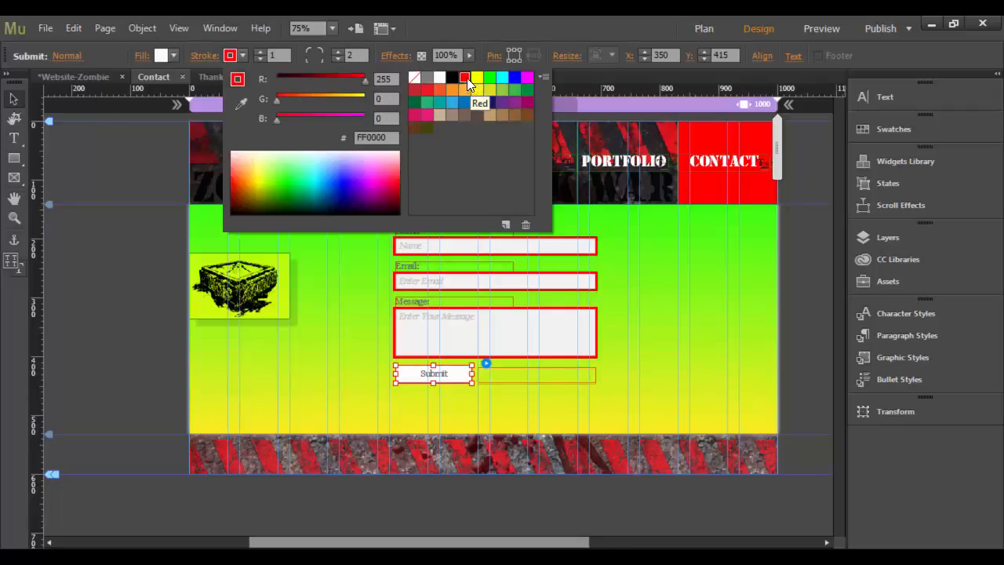
left_click(260, 52)
left_click(260, 52)
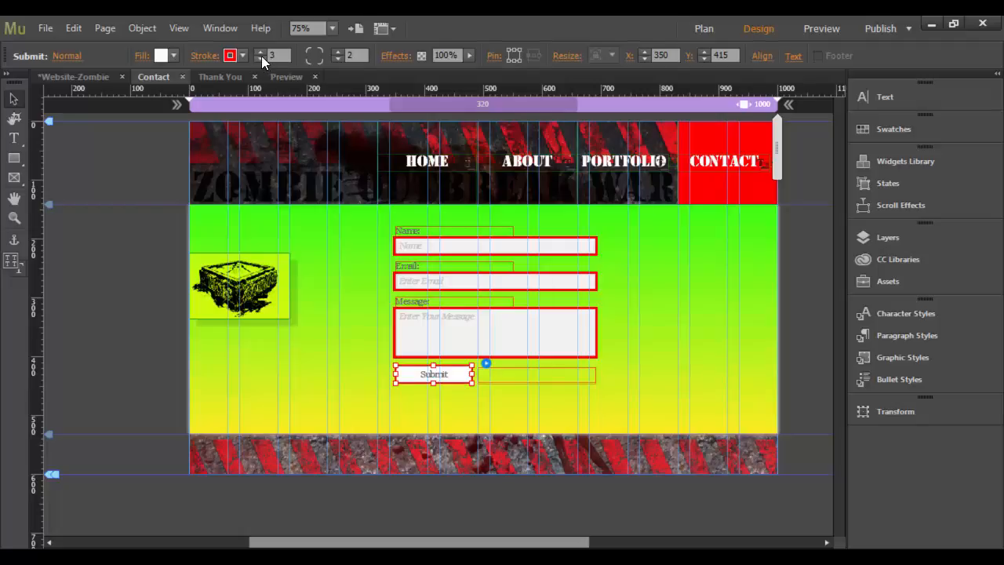
left_click(681, 357)
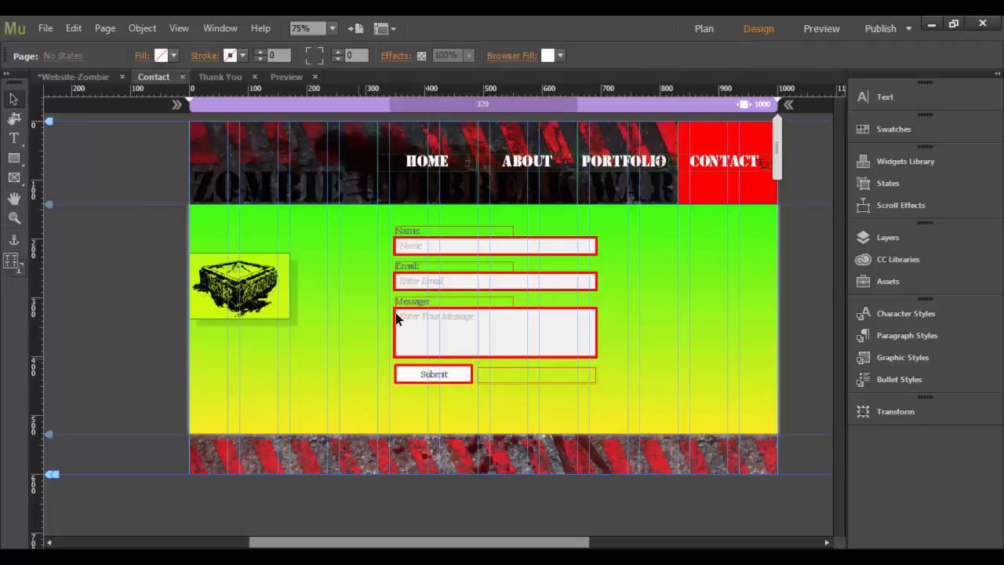
- Replace the Message field's placeholder text with "Comments"
left_click(451, 286)
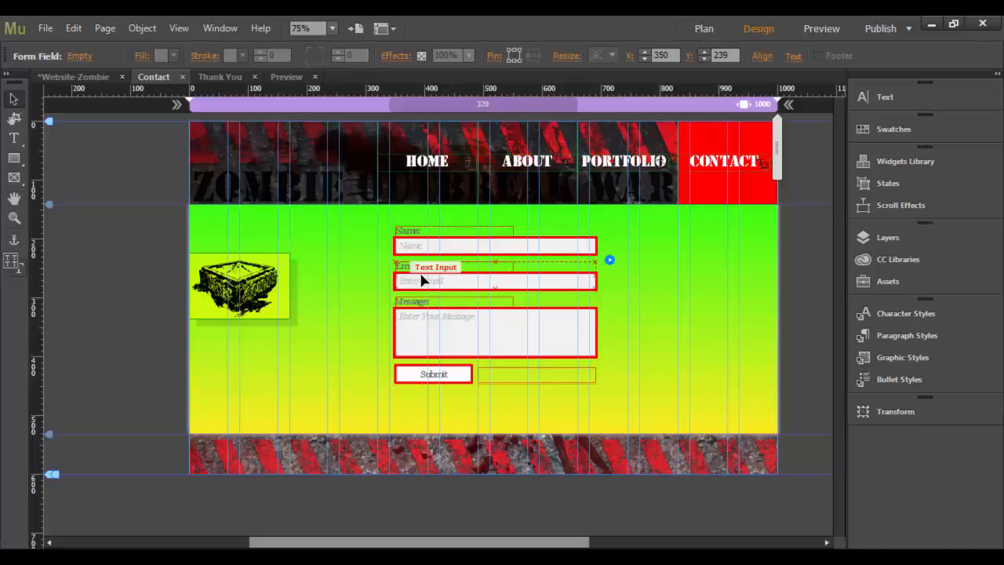
left_click(457, 317)
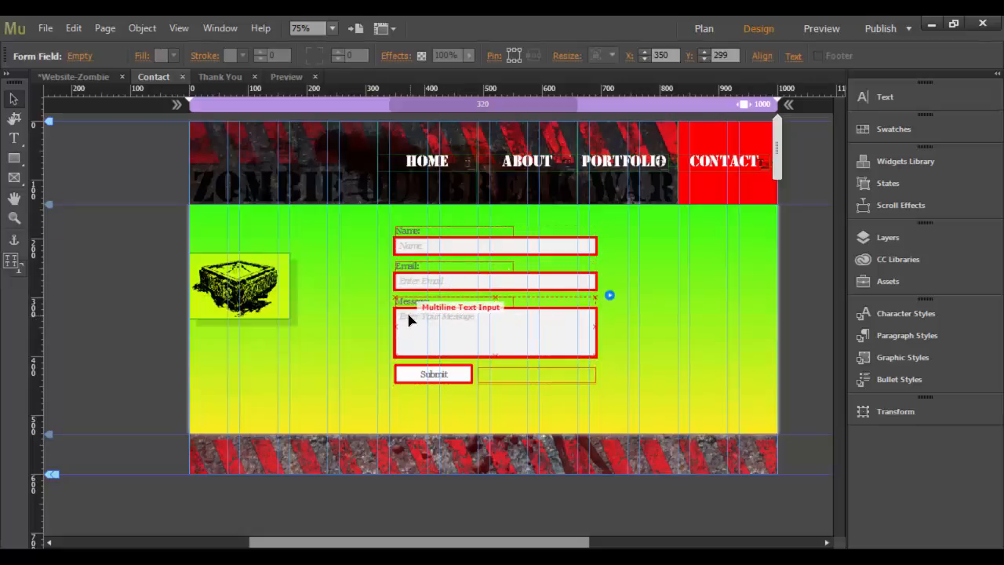
double_click(483, 317)
left_click_drag(475, 317, 380, 324)
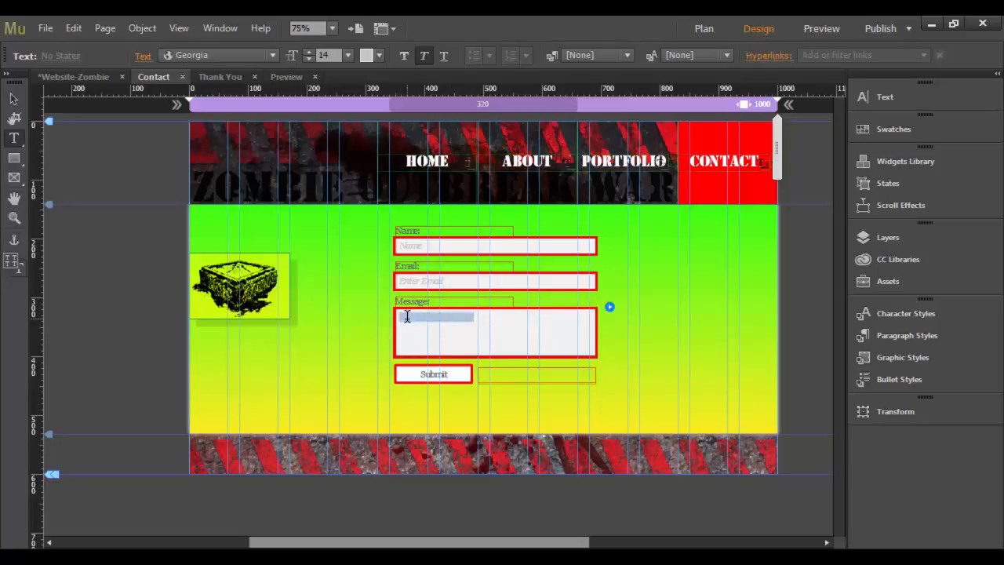
type("Comm")
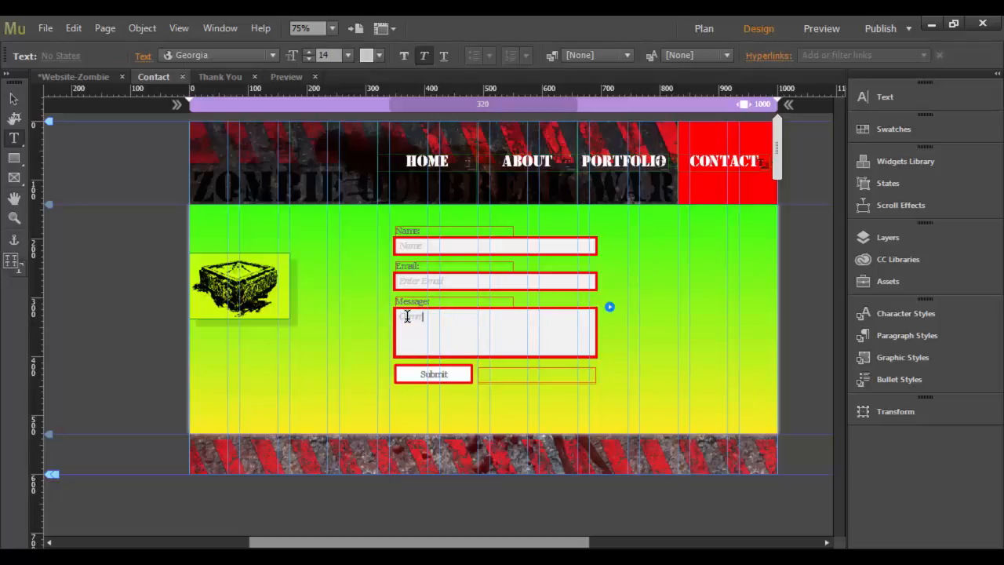
type("entss")
- Shorten the Email field's placeholder text to "Email"
left_click(435, 284)
left_click_drag(376, 281, 455, 283)
left_click(456, 283)
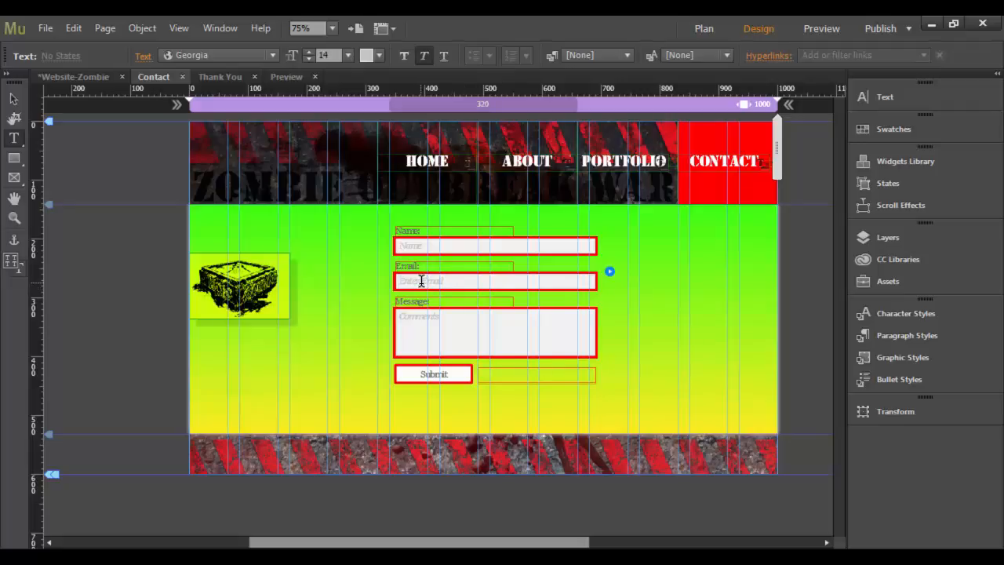
left_click_drag(421, 281, 366, 284)
key("BackSpace")
left_click(442, 330)
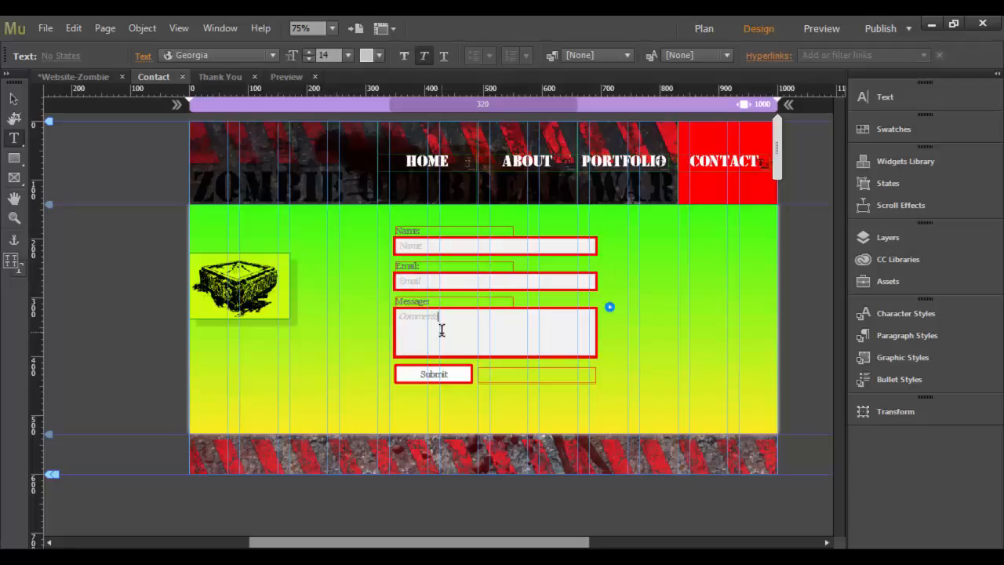
- Preview the Contact page, try the Name, Email and Message fields, and close the preview
left_click(821, 28)
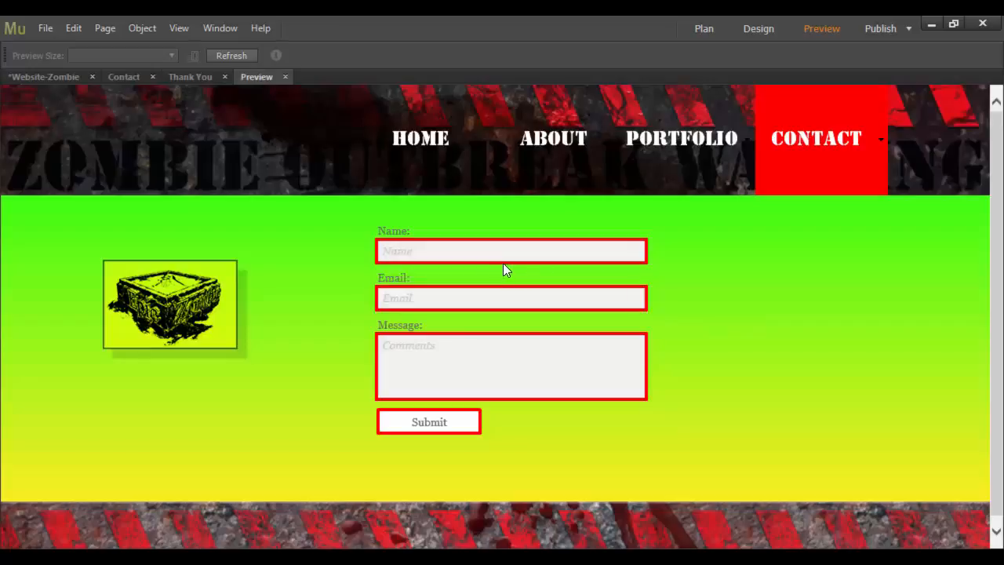
left_click(504, 261)
left_click(470, 305)
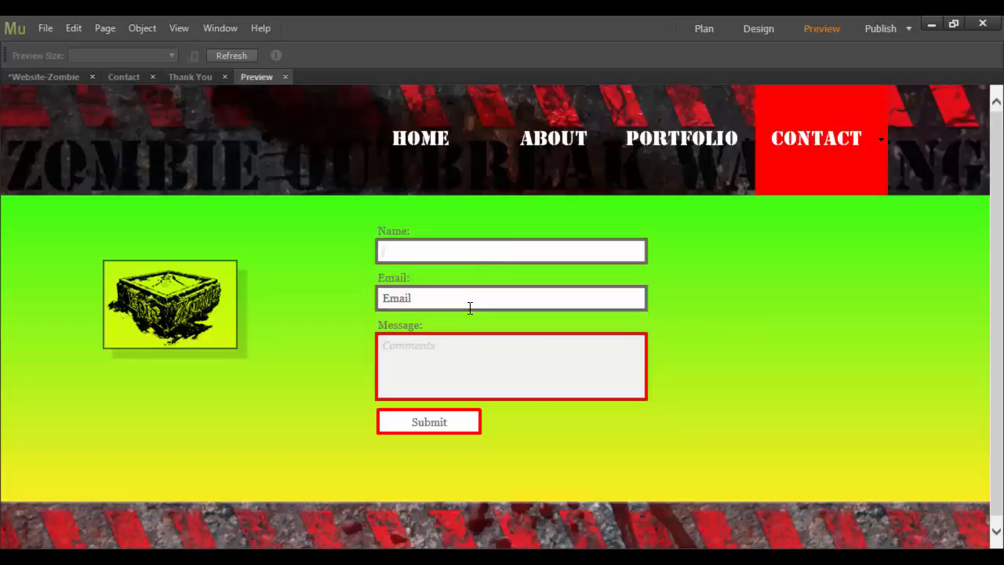
left_click(463, 345)
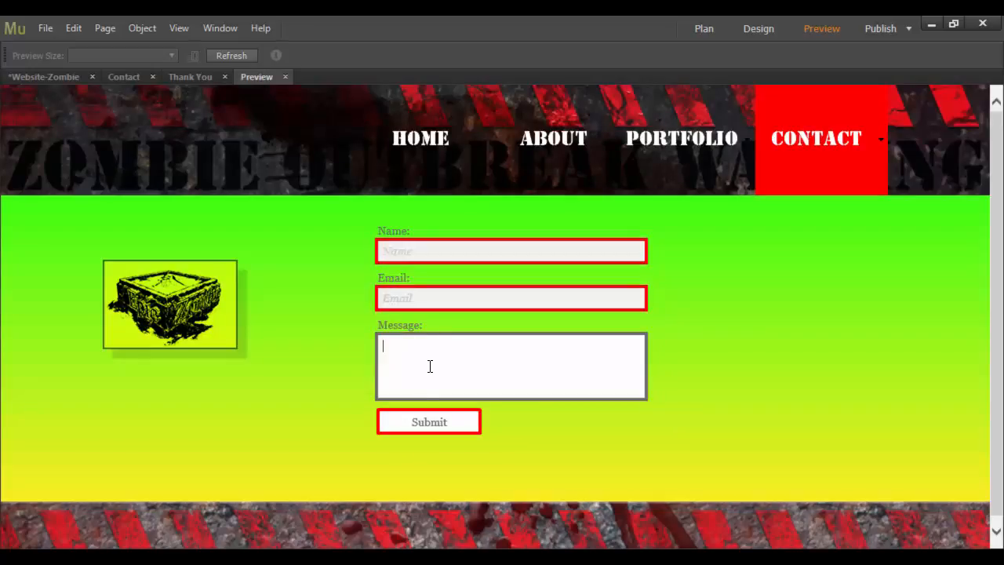
left_click(285, 77)
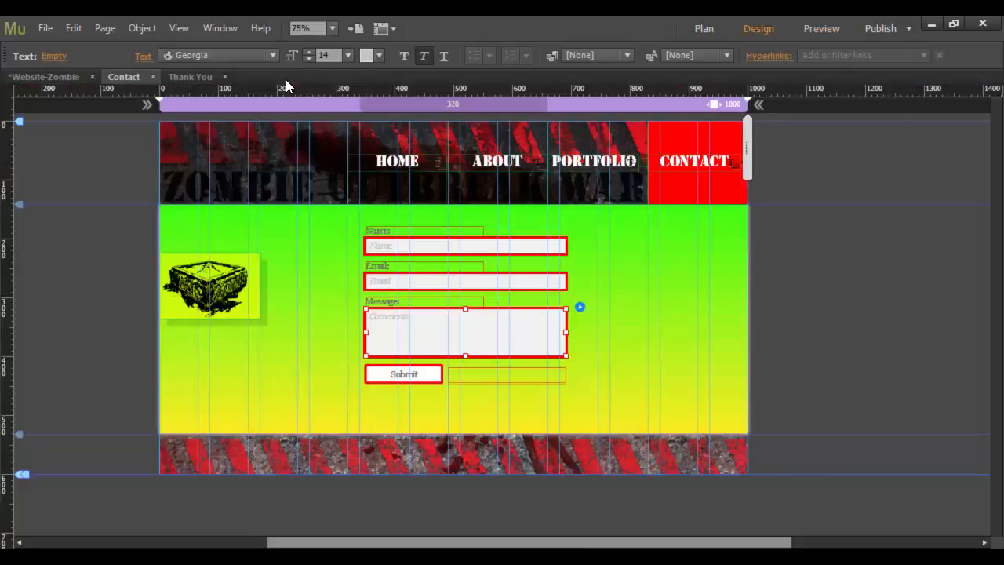
- Set the stroke colour of the Name input's Rollover state to red
left_click(455, 247)
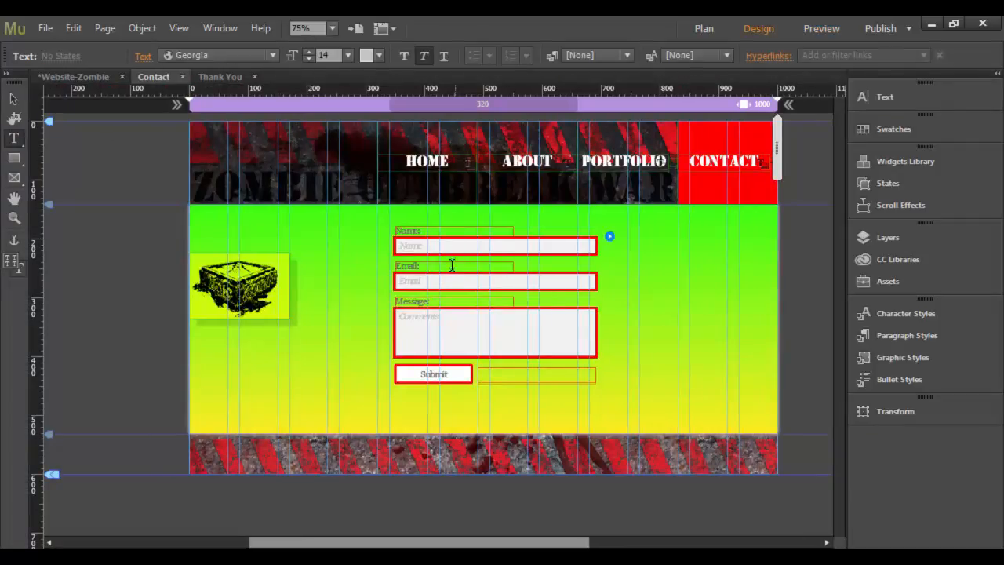
left_click(23, 95)
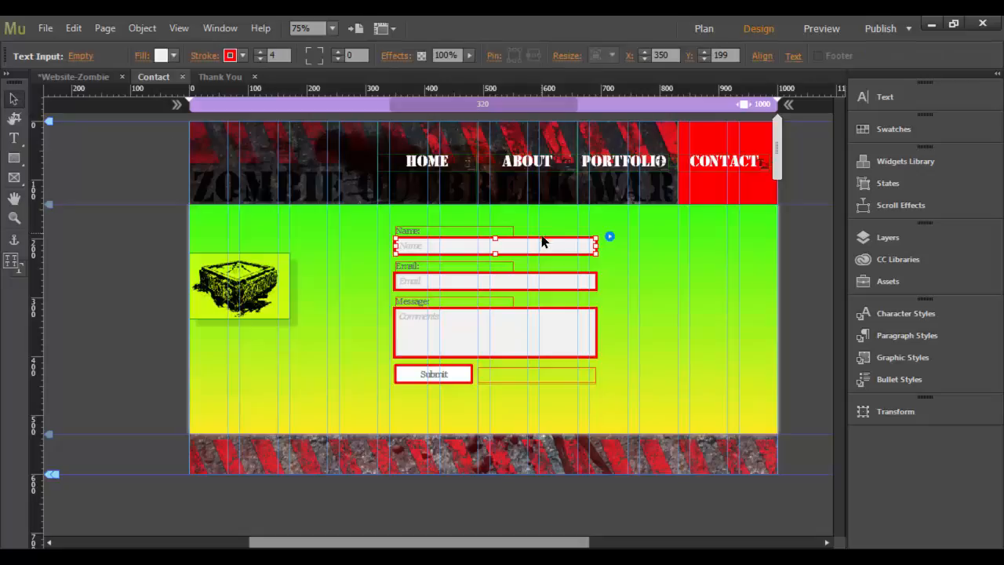
left_click(82, 57)
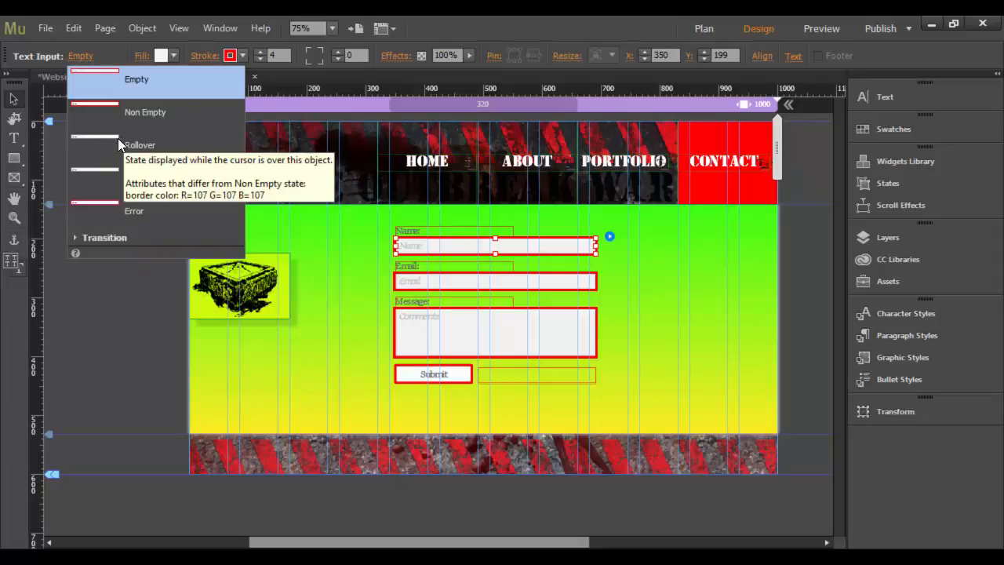
left_click(95, 141)
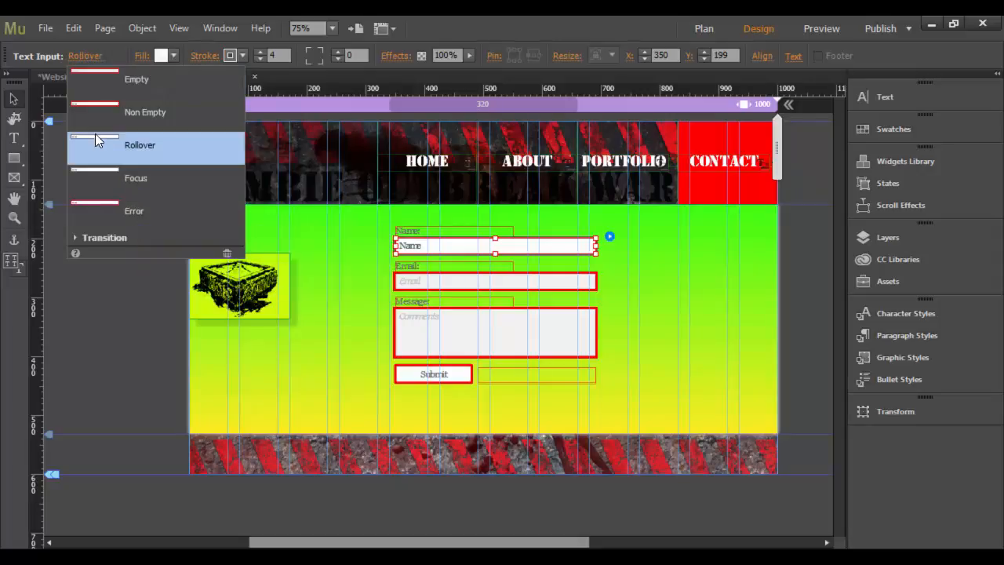
left_click(238, 58)
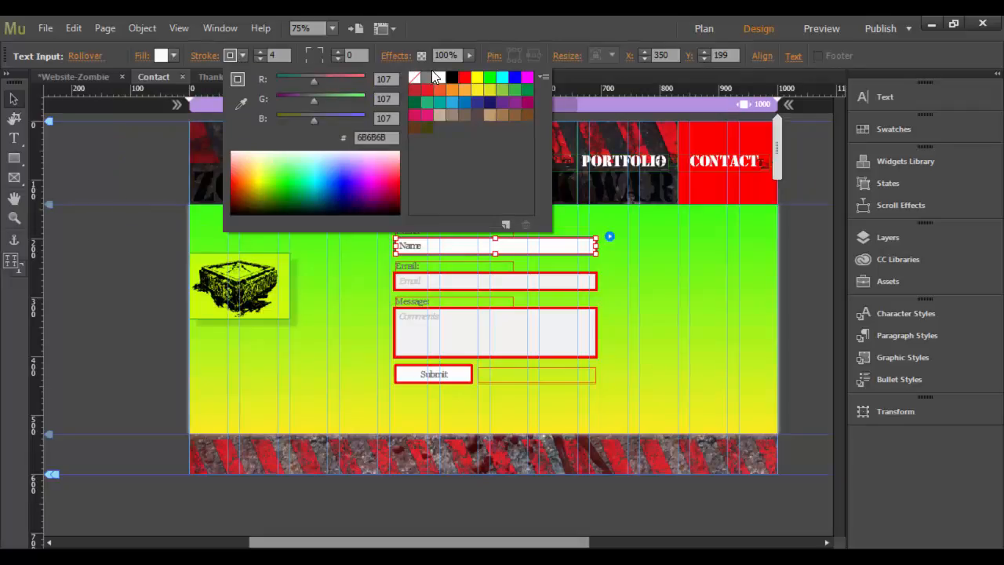
left_click(467, 79)
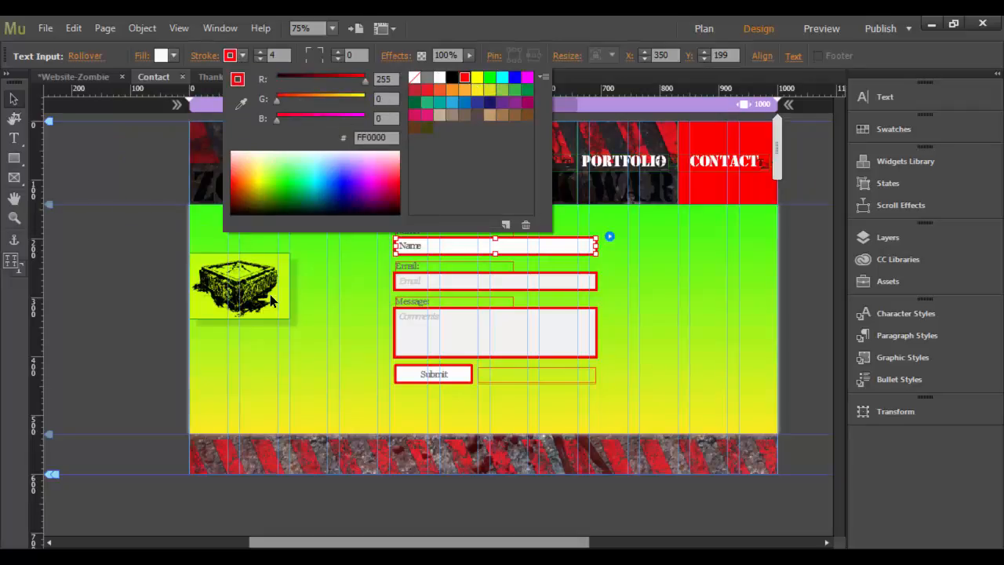
key("Escape")
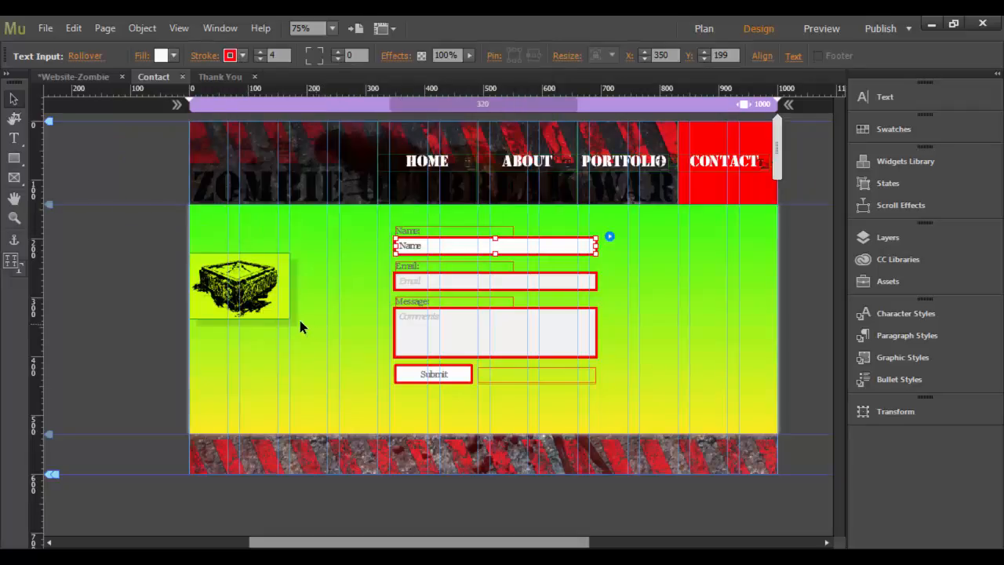
- Set the stroke colour of the Name input's Focus state to red
left_click(84, 56)
left_click(105, 179)
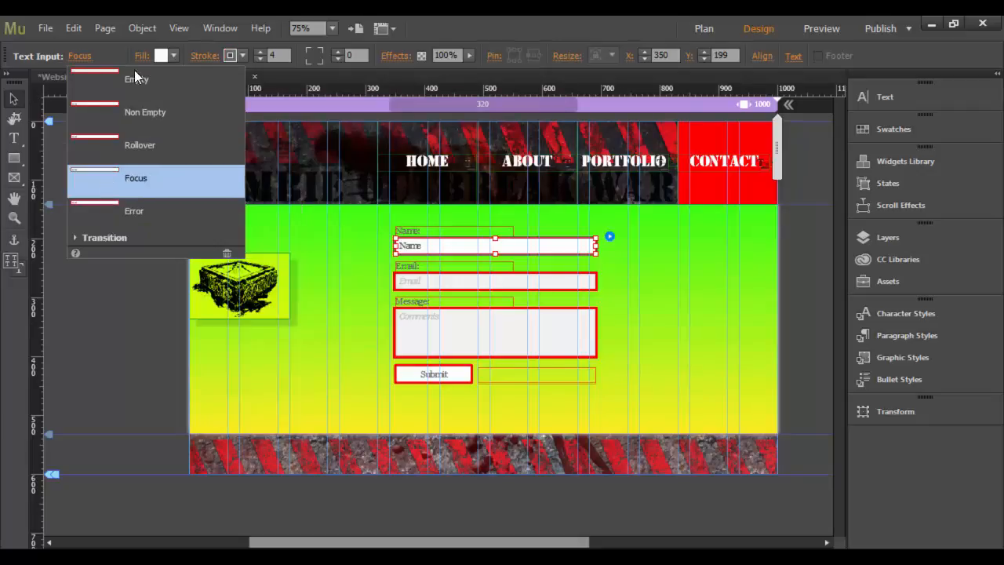
left_click(238, 57)
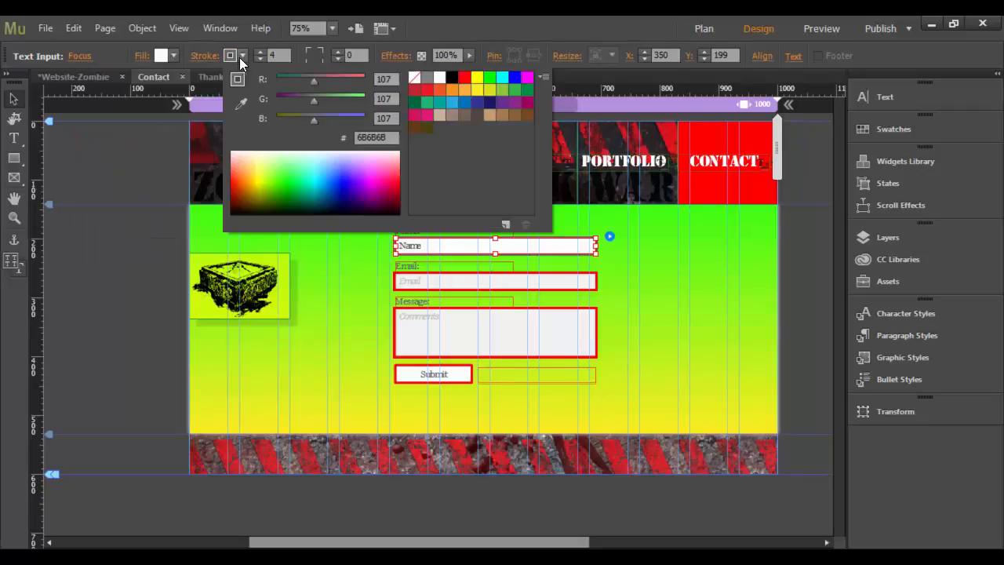
left_click(462, 77)
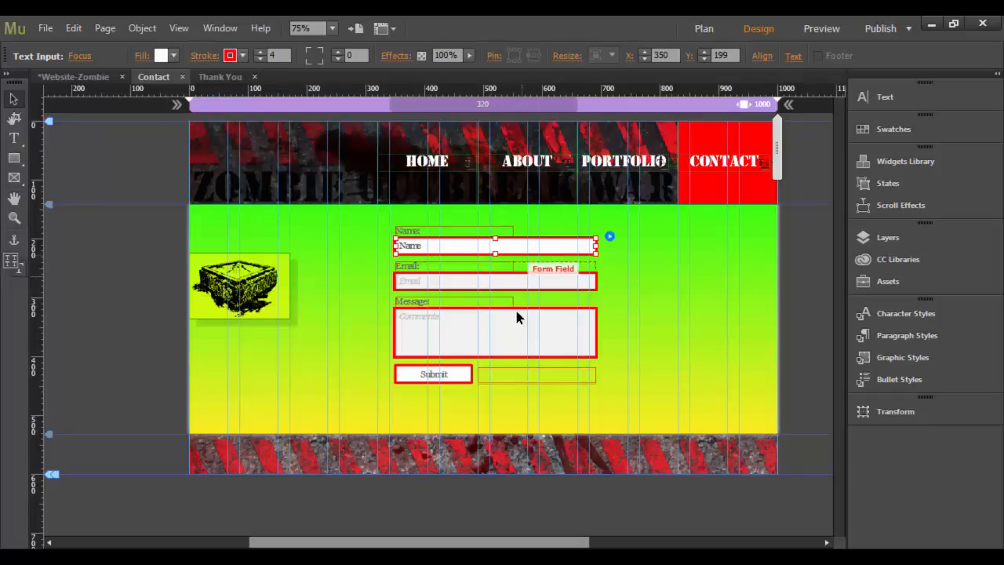
- Preview the Contact page again and check the rollover and focus appearance of the Name, Email and Message fields
left_click(811, 27)
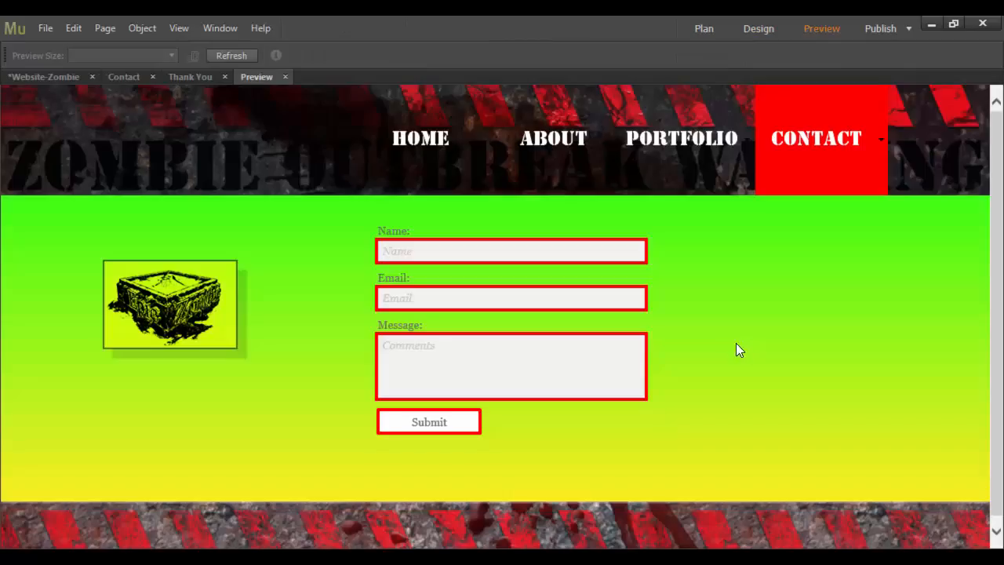
left_click(447, 251)
left_click(449, 296)
left_click(498, 390)
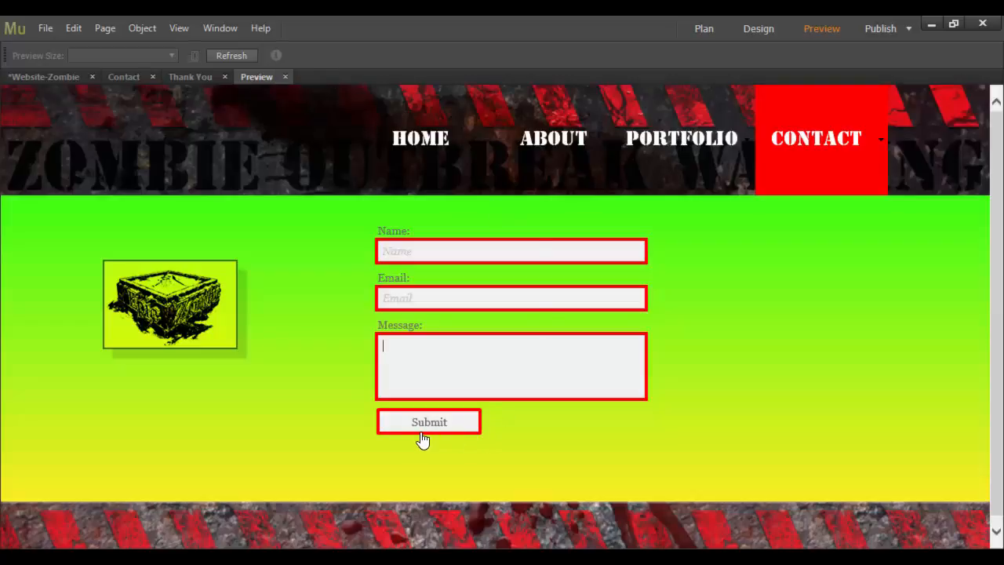
left_click(515, 347)
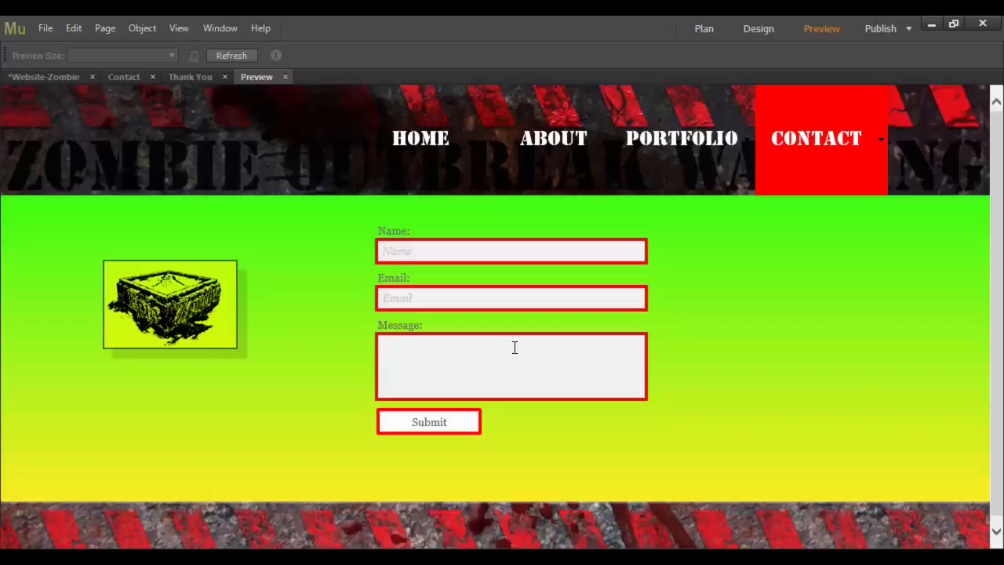